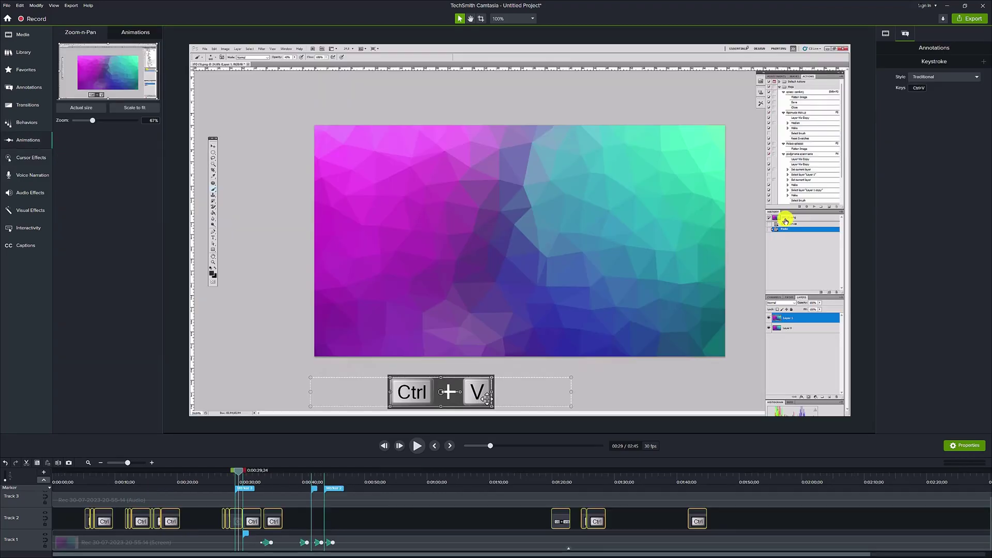
{"action": "left_click", "coordinate": [226, 476]}
{"action": "key", "text": "space"}
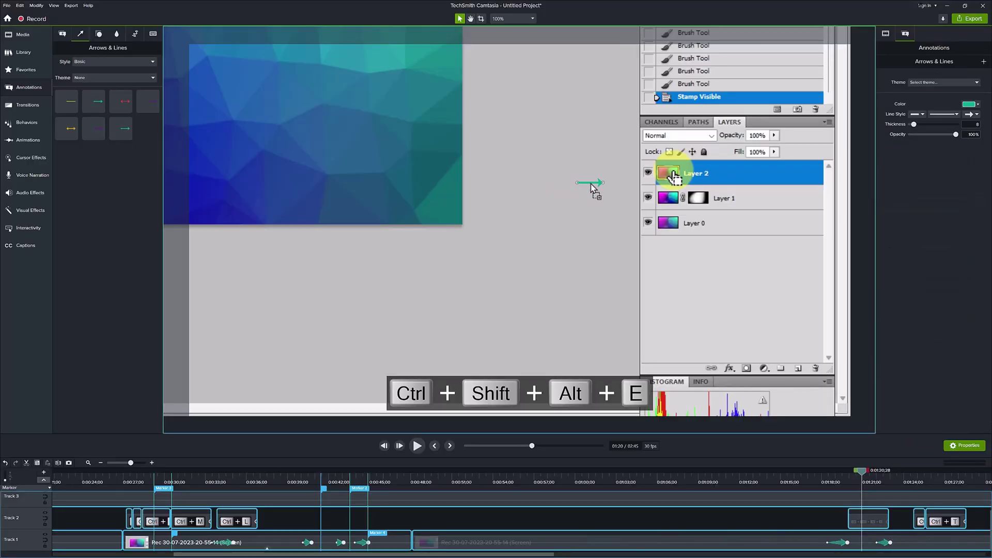
{"action": "left_click", "coordinate": [575, 183]}
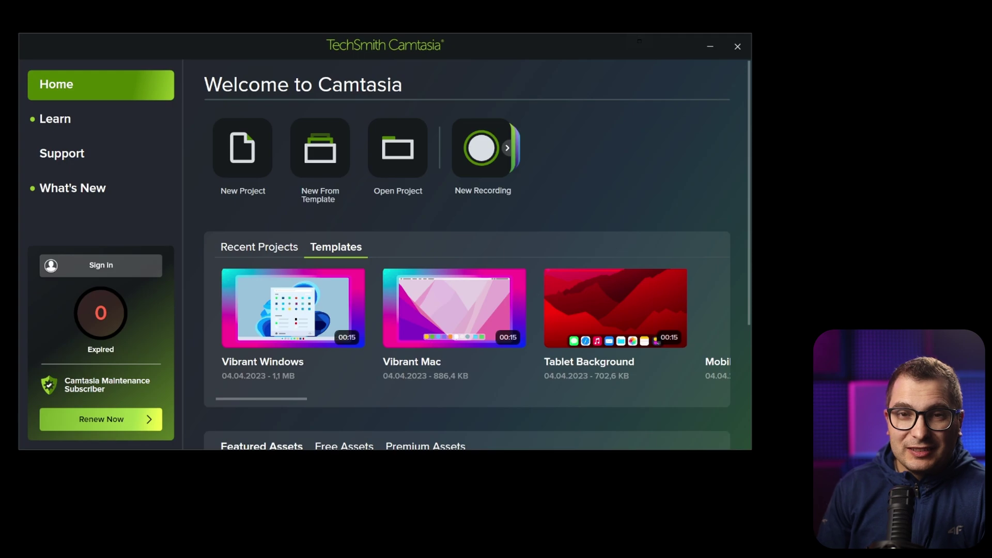
Reposition the welcome window and start a new recording to open the screen recorder.
{"action": "left_click_drag", "start_coordinate": [244, 48], "coordinate": [292, 93]}
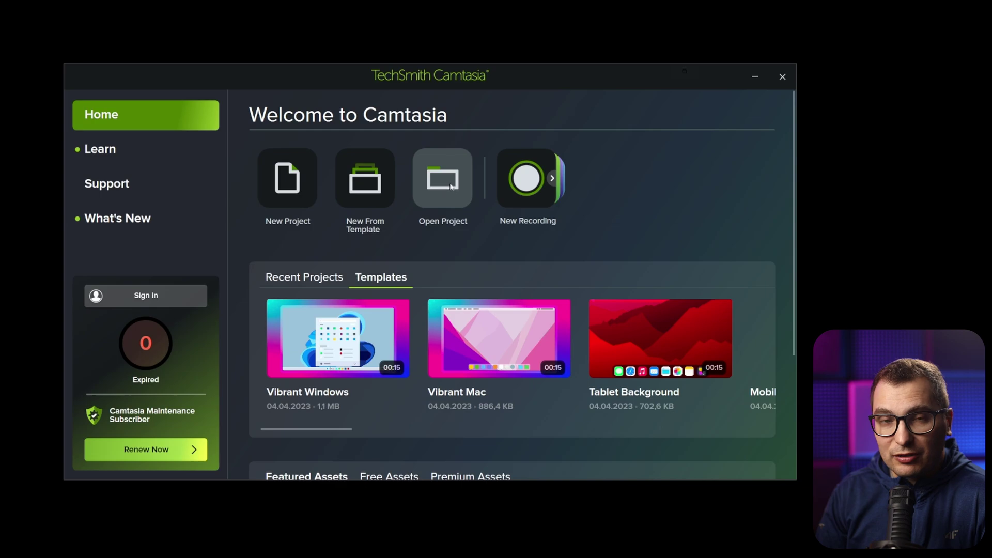
{"action": "left_click", "coordinate": [530, 183]}
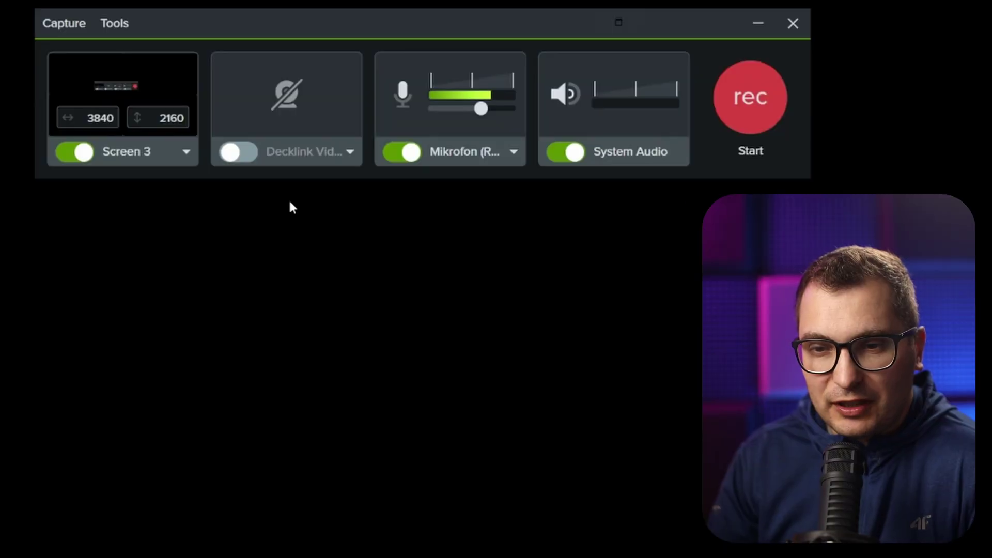
Define a custom recording region of about 1378 by 911 pixels around the recorder, and reopen the list of recording areas.
{"action": "left_click", "coordinate": [171, 162]}
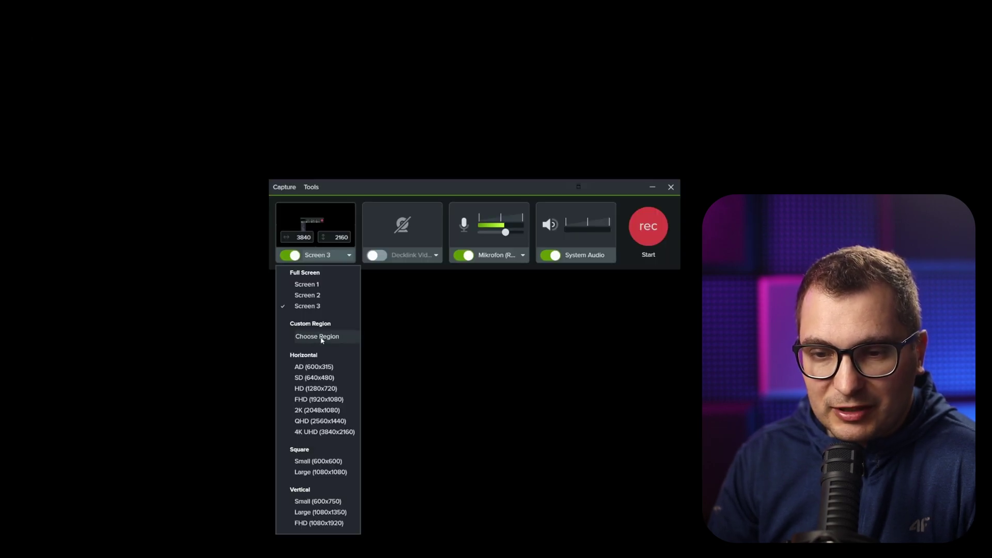
{"action": "left_click", "coordinate": [119, 306]}
{"action": "left_click_drag", "start_coordinate": [183, 134], "coordinate": [677, 458]}
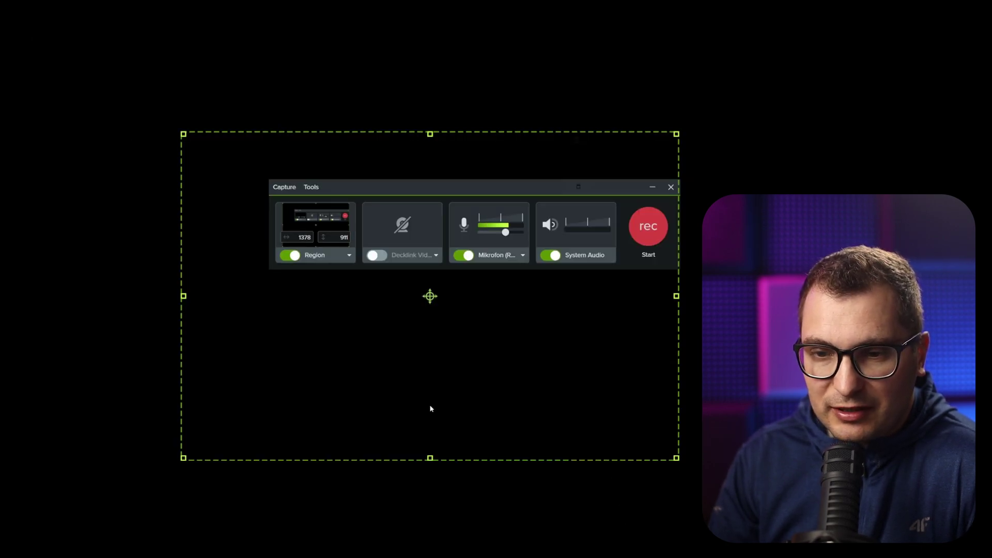
{"action": "left_click", "coordinate": [325, 259]}
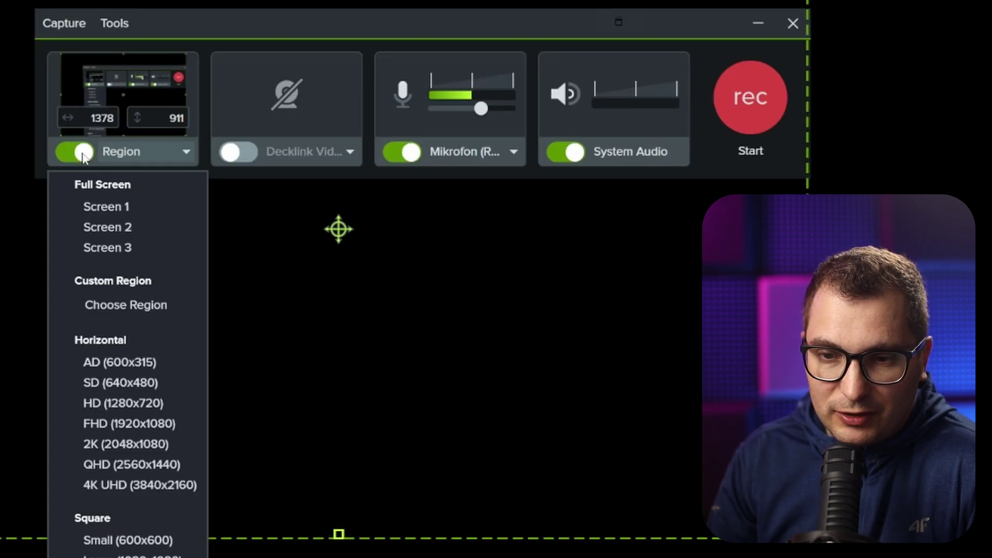
{"action": "left_click", "coordinate": [292, 258]}
{"action": "left_click", "coordinate": [80, 156]}
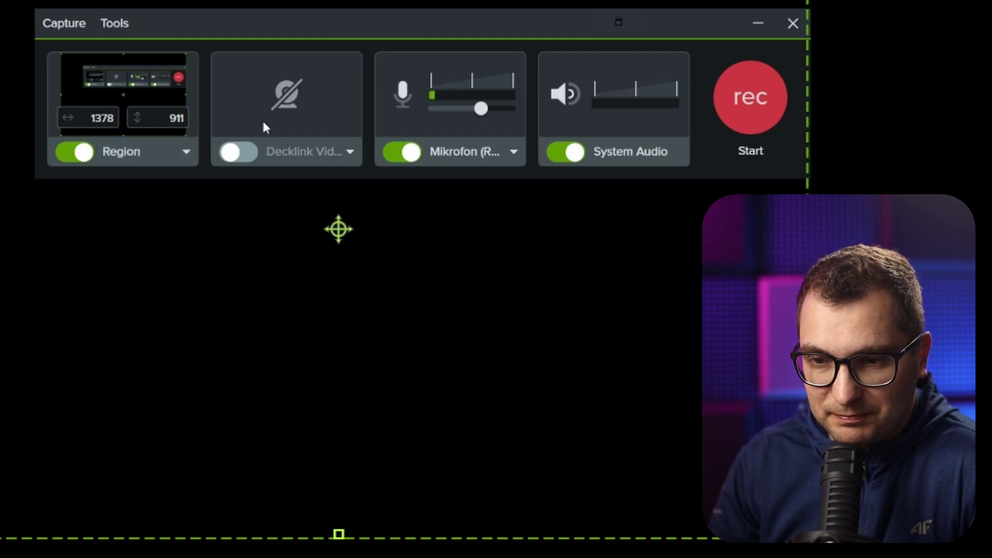
Examine the camera and microphone source choices, and try the on/off switch for system audio.
{"action": "left_click", "coordinate": [325, 151]}
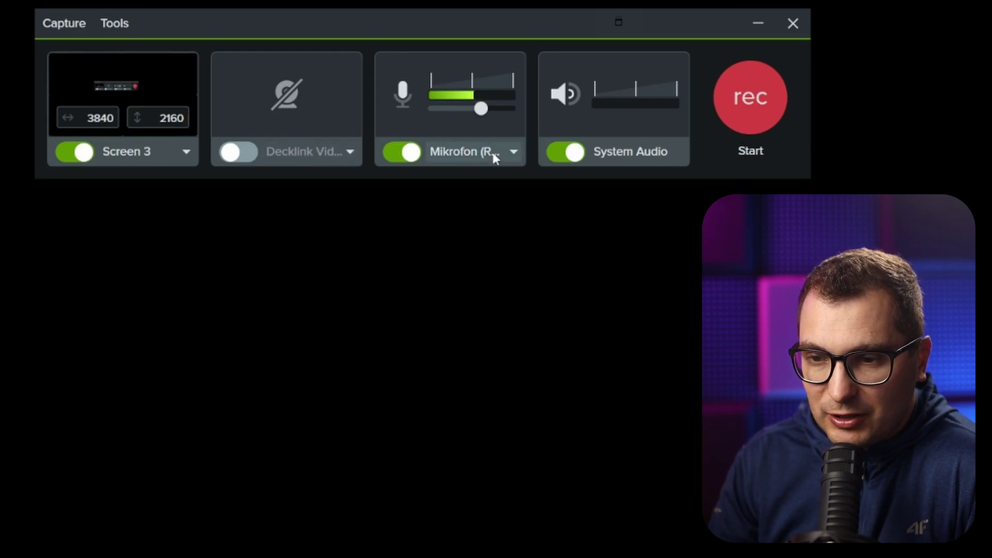
{"action": "left_click", "coordinate": [487, 153]}
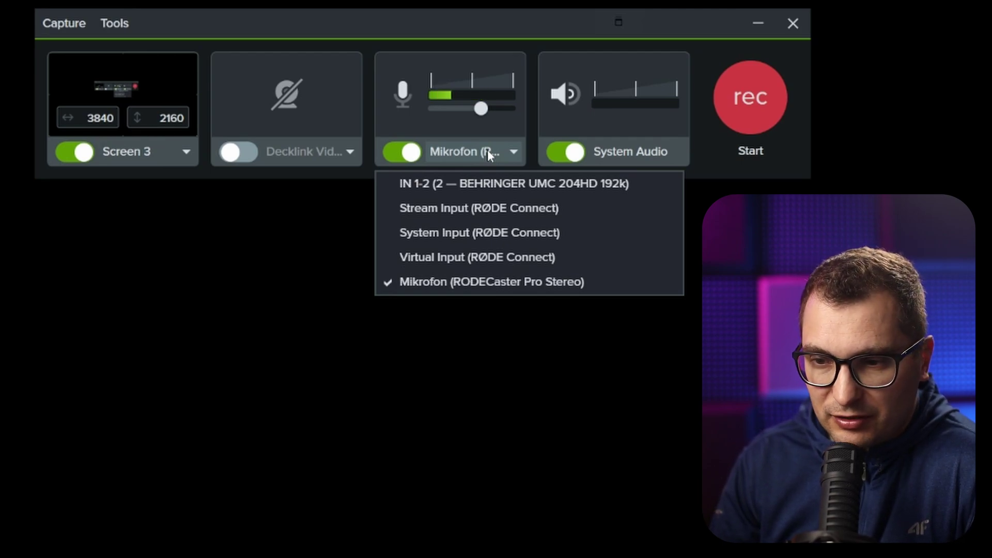
{"action": "left_click", "coordinate": [488, 153]}
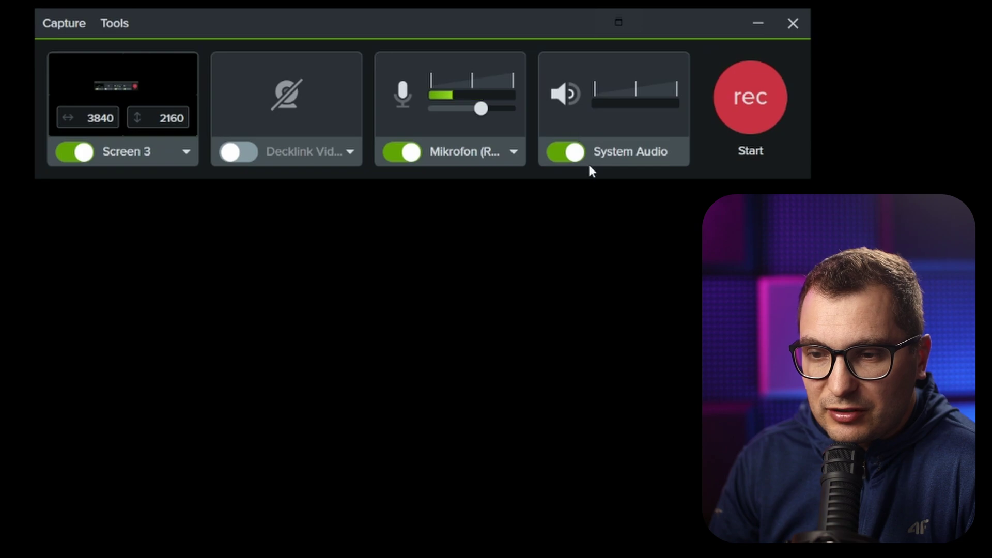
{"action": "left_click", "coordinate": [572, 153]}
{"action": "left_click", "coordinate": [572, 155]}
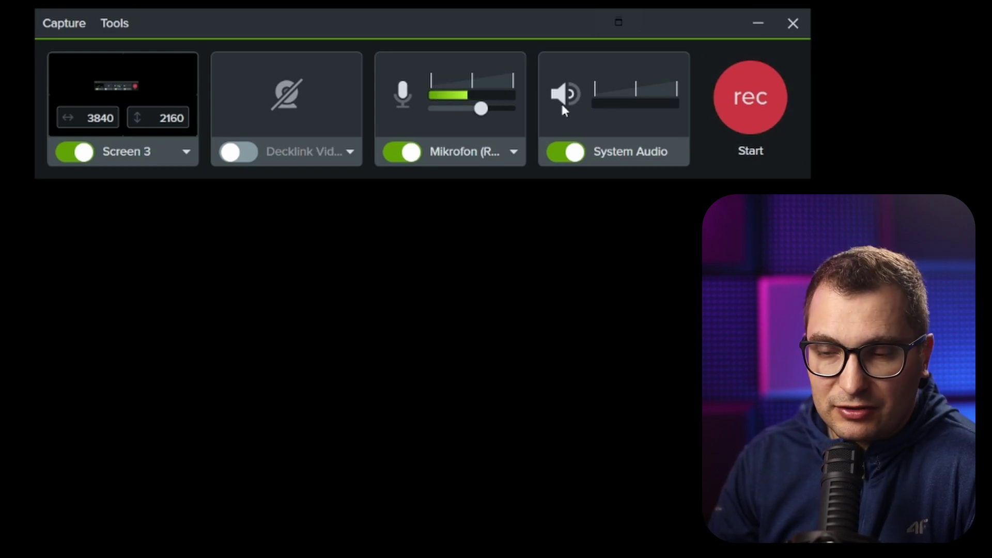
Review the recorder preferences for general workflow, output file naming and storage folders.
{"action": "left_click", "coordinate": [88, 79]}
{"action": "left_click", "coordinate": [96, 96]}
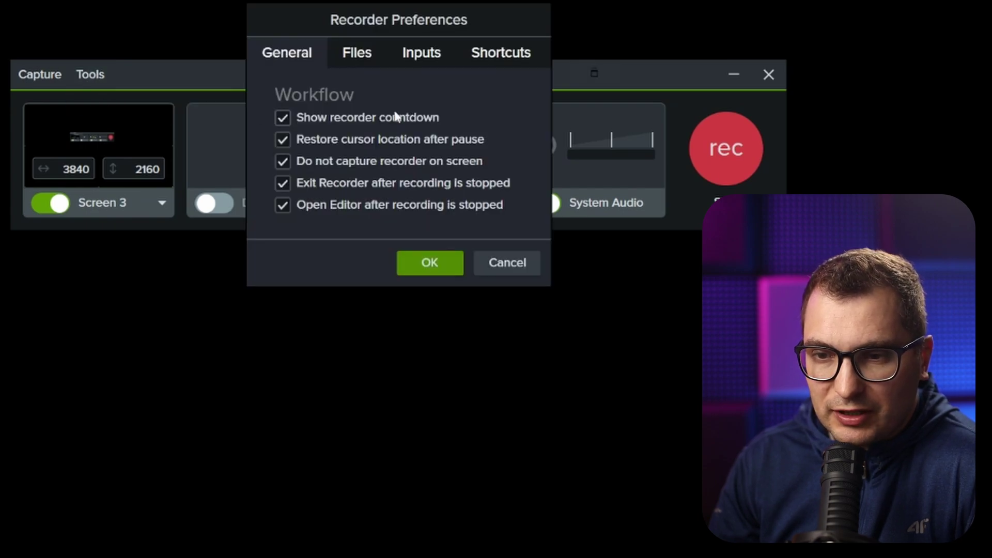
{"action": "left_click", "coordinate": [358, 61]}
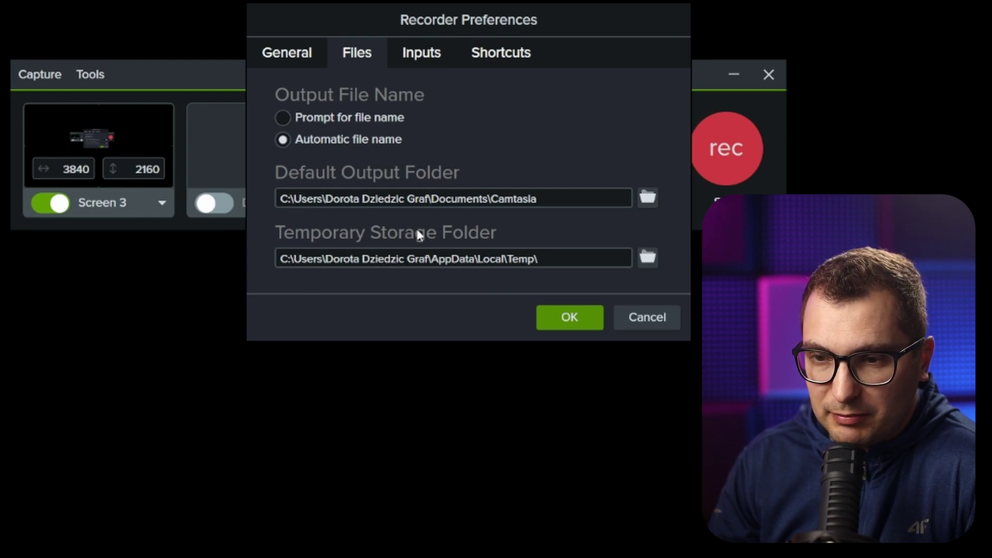
Examine the recording input preferences, keeping the maximum capture frame rate at 30 and checking the recording encoder choices.
{"action": "left_click", "coordinate": [436, 59]}
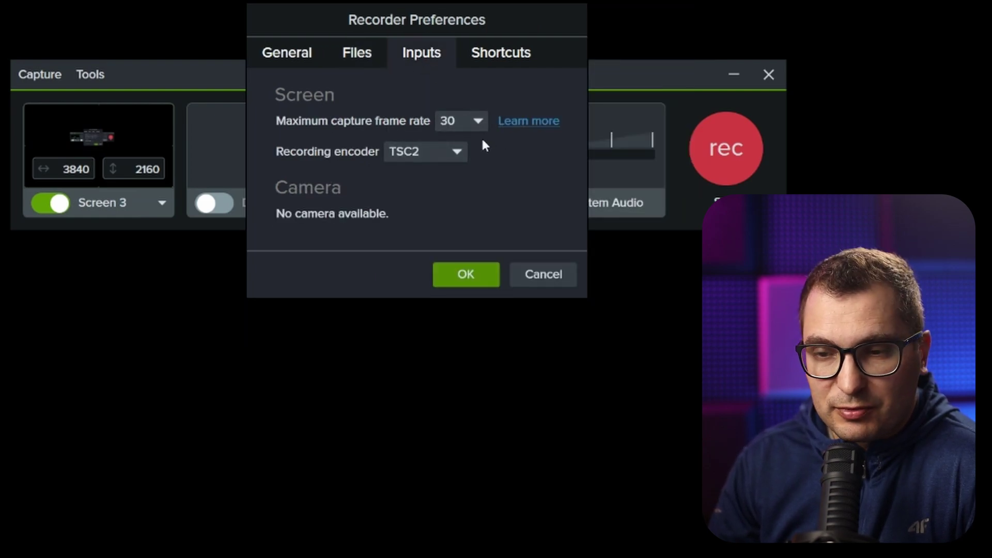
{"action": "left_click", "coordinate": [476, 123]}
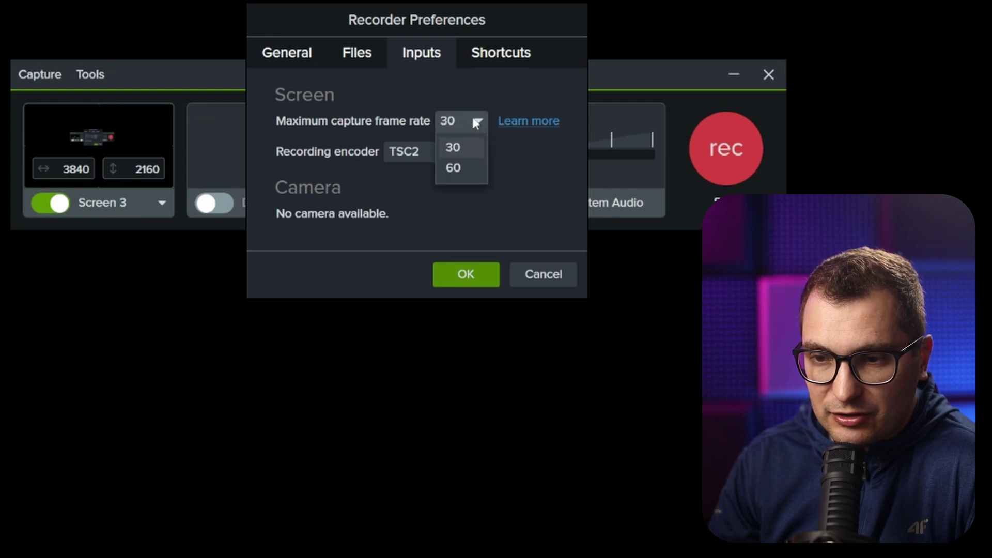
{"action": "left_click", "coordinate": [473, 149]}
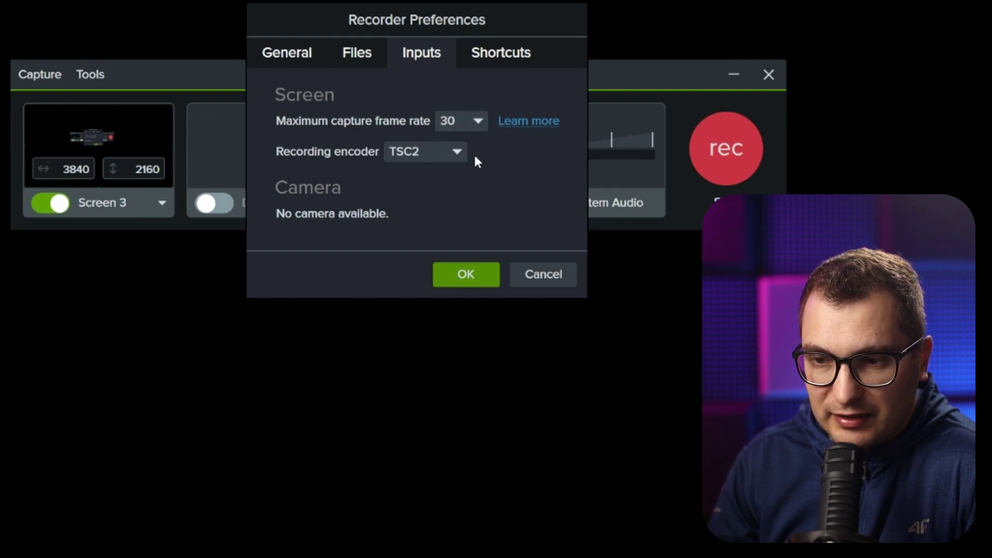
{"action": "left_click", "coordinate": [476, 123]}
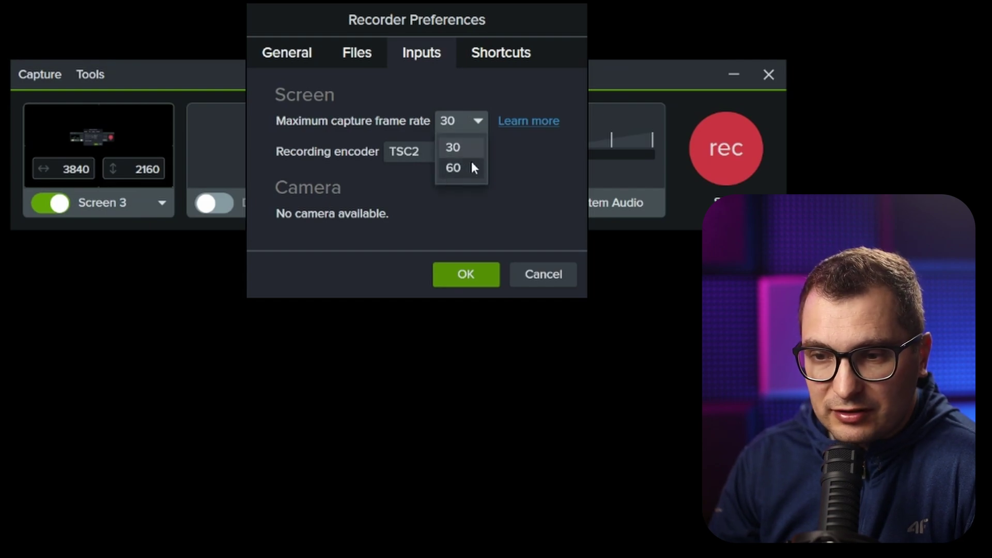
{"action": "left_click", "coordinate": [535, 157]}
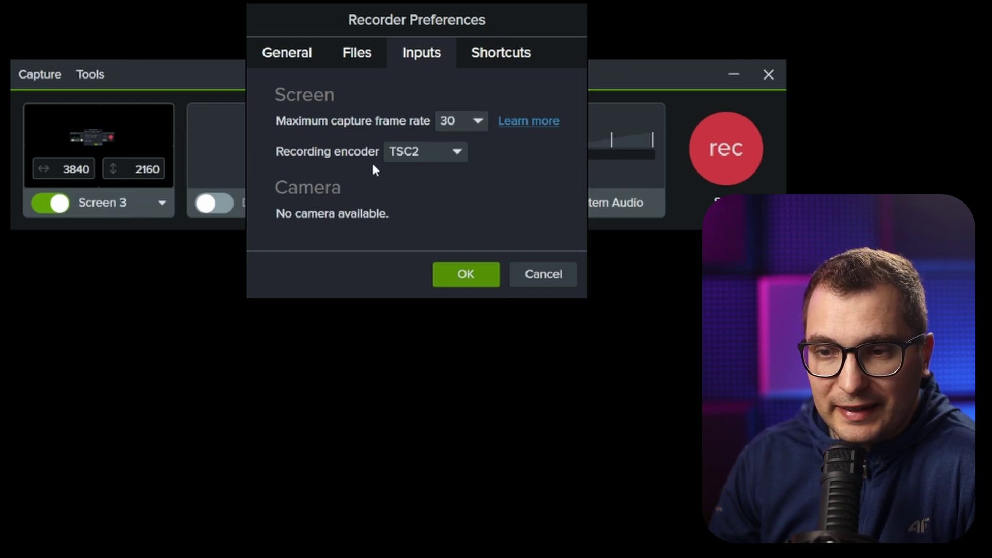
{"action": "left_click", "coordinate": [453, 153]}
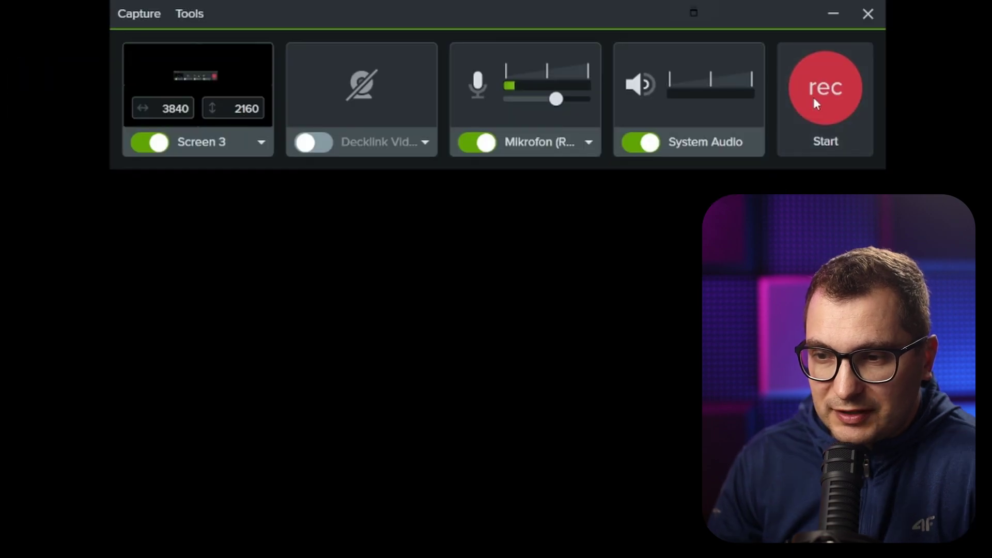
Start recording Screen 3 with the microphone and system audio enabled.
{"action": "left_click", "coordinate": [725, 148]}
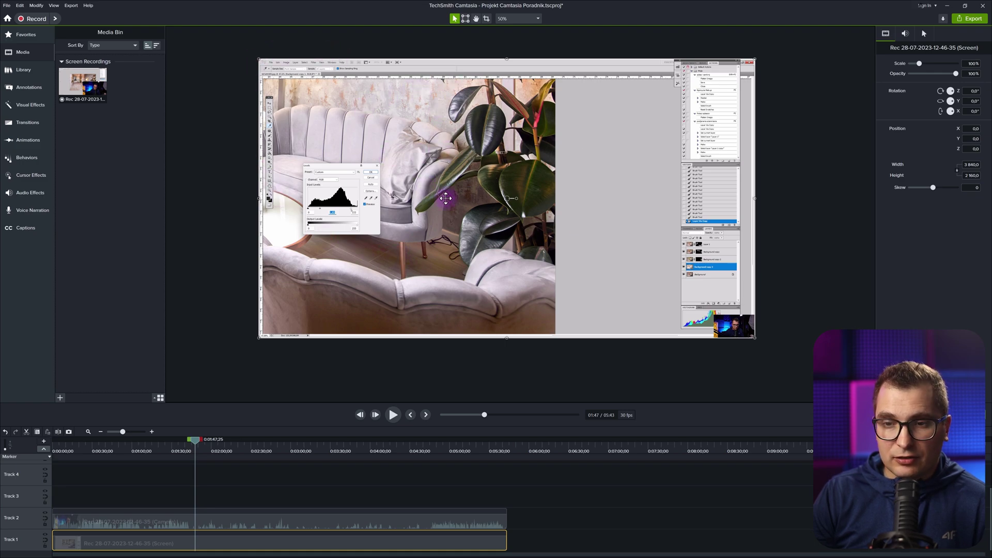
Try moving the screen recording off-centre on the canvas, and return it to its original position.
{"action": "left_click_drag", "start_coordinate": [526, 166], "coordinate": [455, 176]}
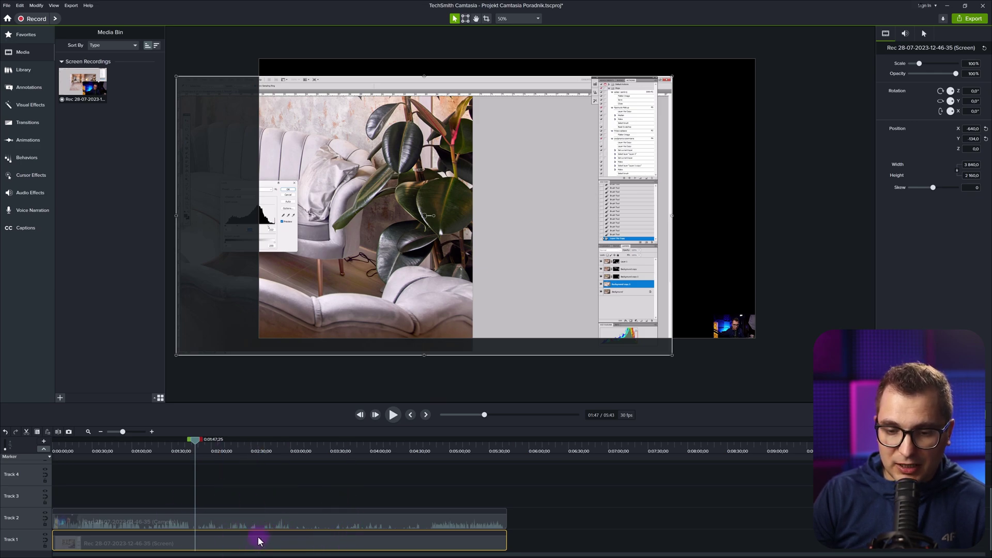
{"action": "left_click_drag", "start_coordinate": [489, 273], "coordinate": [576, 257]}
Scale the camera clip to about 71.6% and fit it into the lower-right corner of the canvas.
{"action": "left_click_drag", "start_coordinate": [718, 323], "coordinate": [467, 196]}
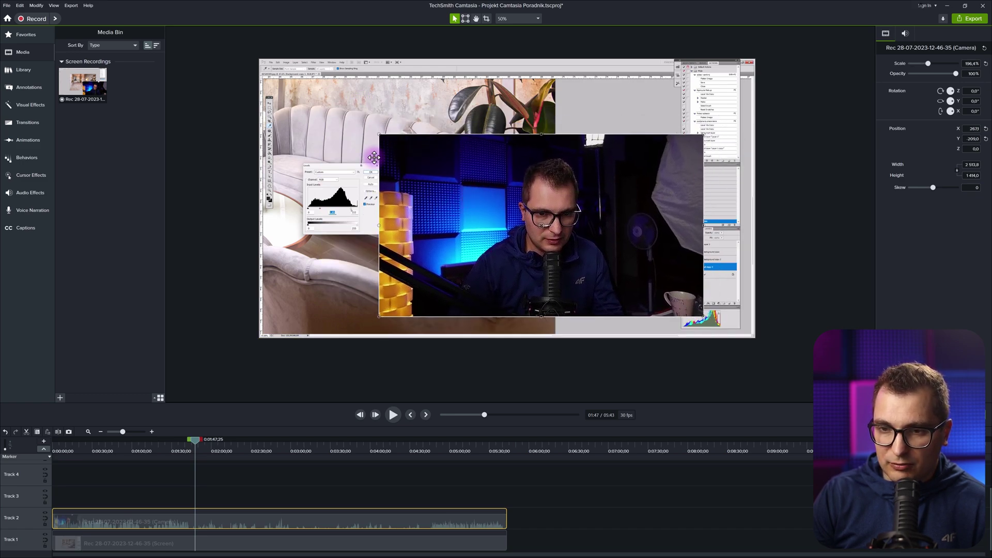
{"action": "left_click_drag", "start_coordinate": [377, 134], "coordinate": [637, 271]}
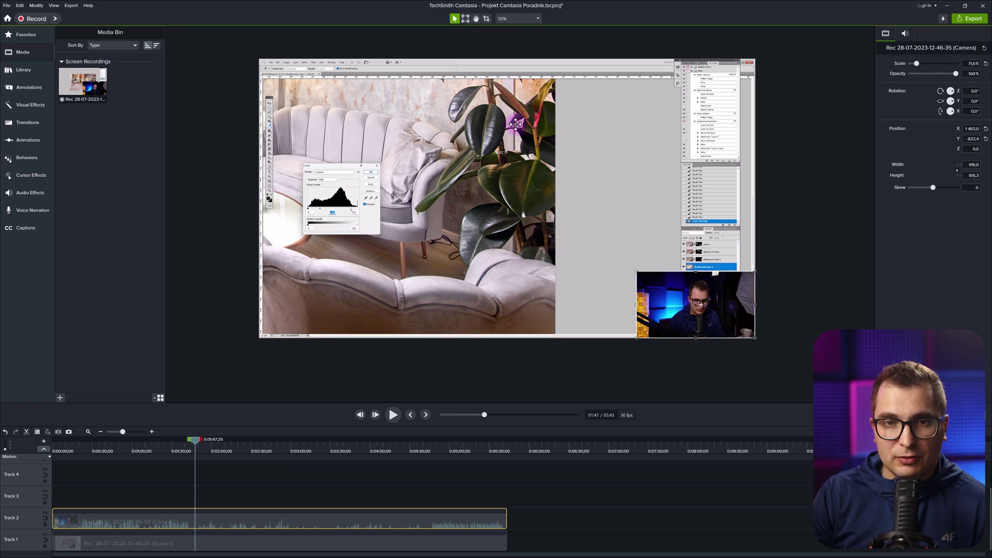
Fit the canvas to the preview area and select the screen recording on it.
{"action": "left_click", "coordinate": [522, 20]}
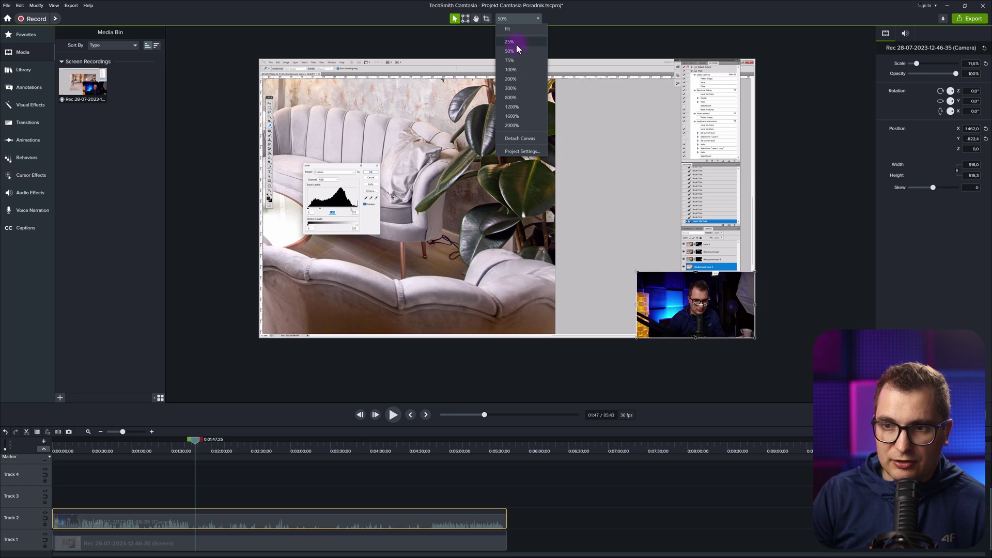
{"action": "left_click", "coordinate": [516, 29]}
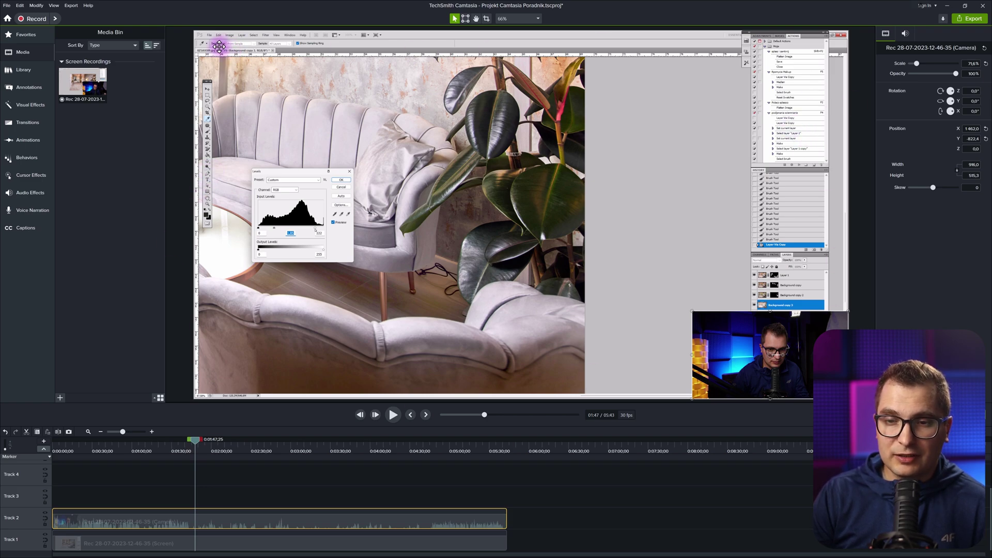
{"action": "left_click", "coordinate": [350, 231]}
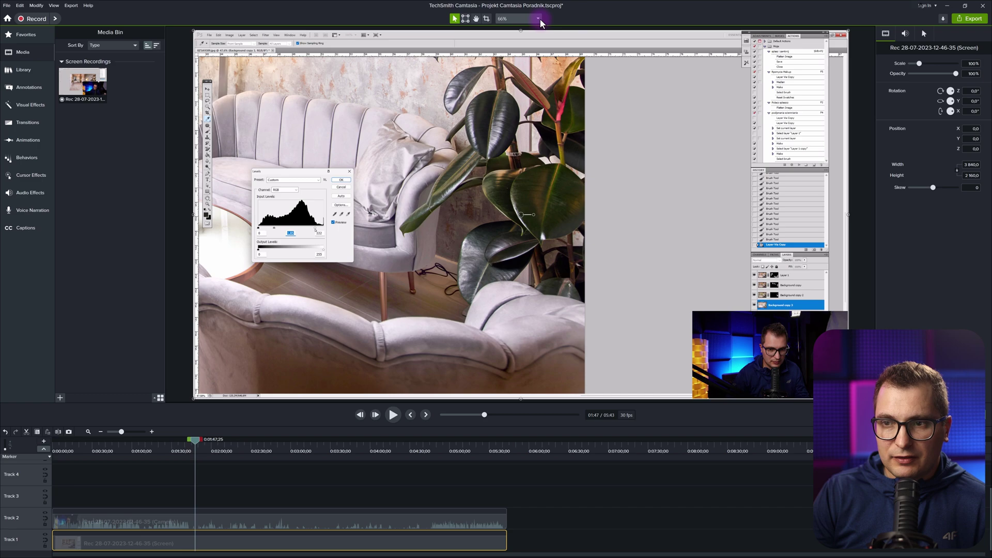
Examine the canvas dimensions and frame rate options in the project settings, and leave them without applying changes.
{"action": "left_click", "coordinate": [538, 19]}
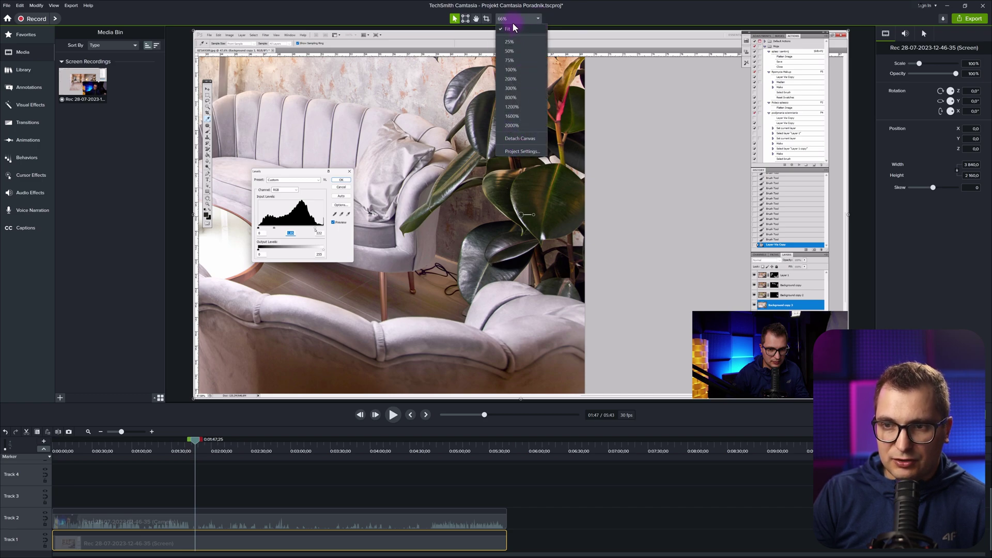
{"action": "left_click", "coordinate": [519, 151]}
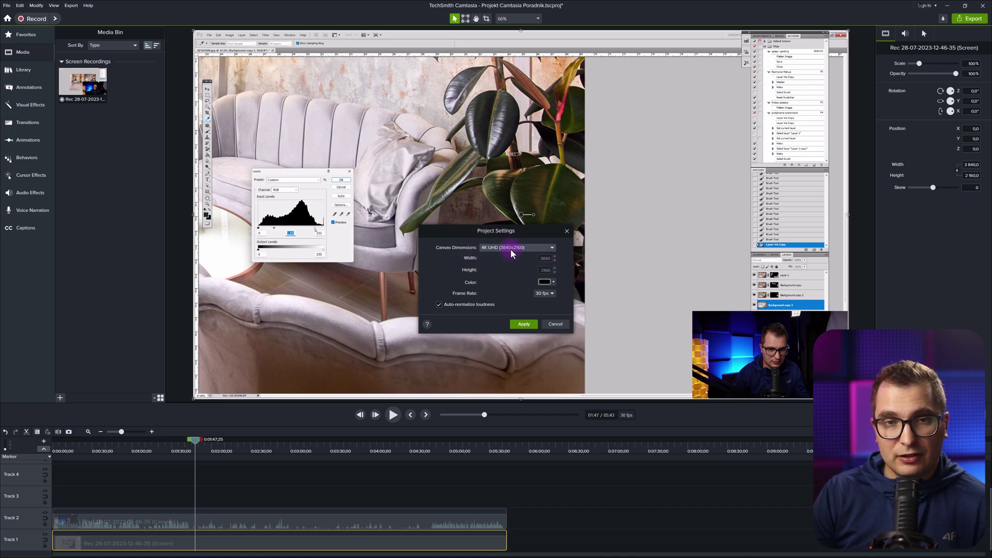
{"action": "left_click", "coordinate": [547, 295]}
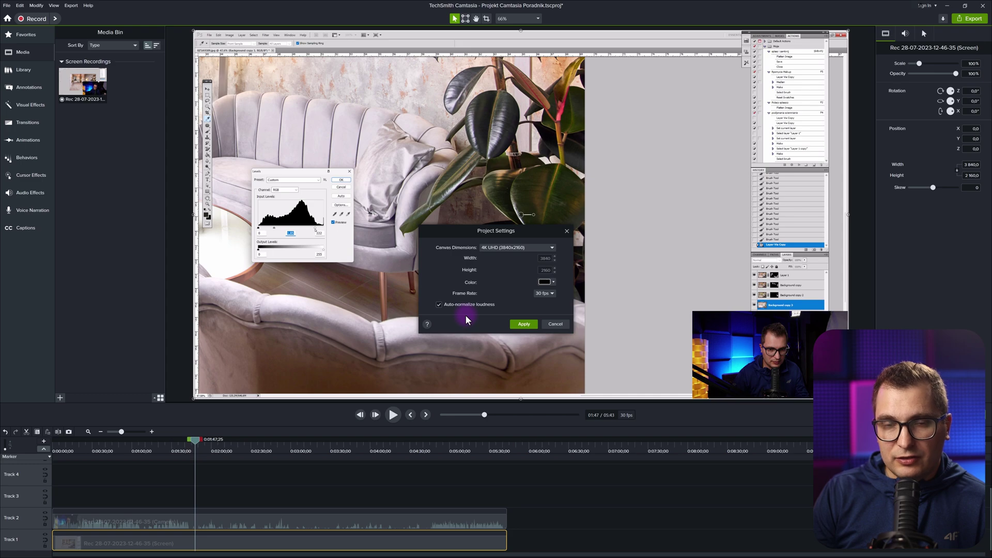
{"action": "left_click", "coordinate": [554, 323]}
Try moving the screen recording from Track 1 to Track 3 above the camera clip, and return it to Track 1.
{"action": "left_click", "coordinate": [78, 518]}
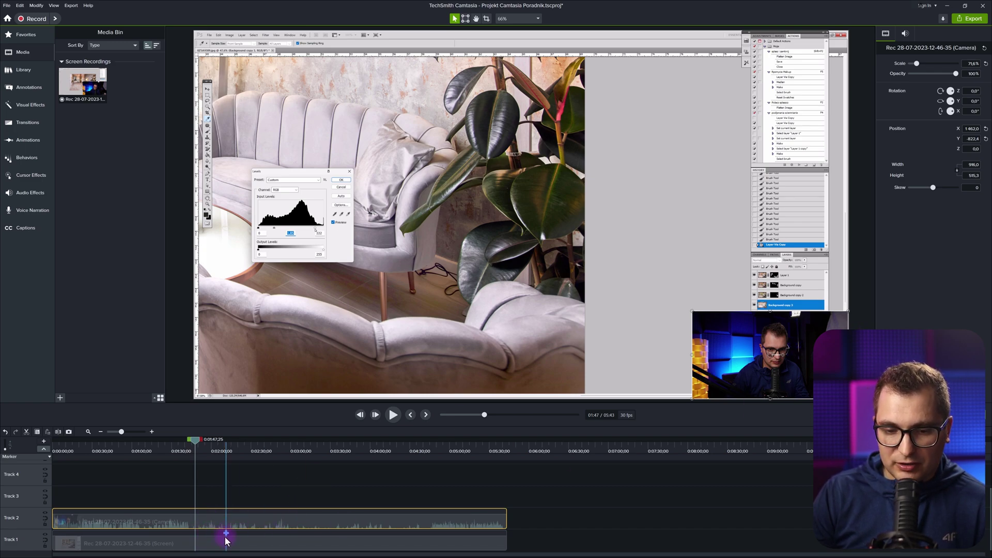
{"action": "left_click", "coordinate": [232, 543]}
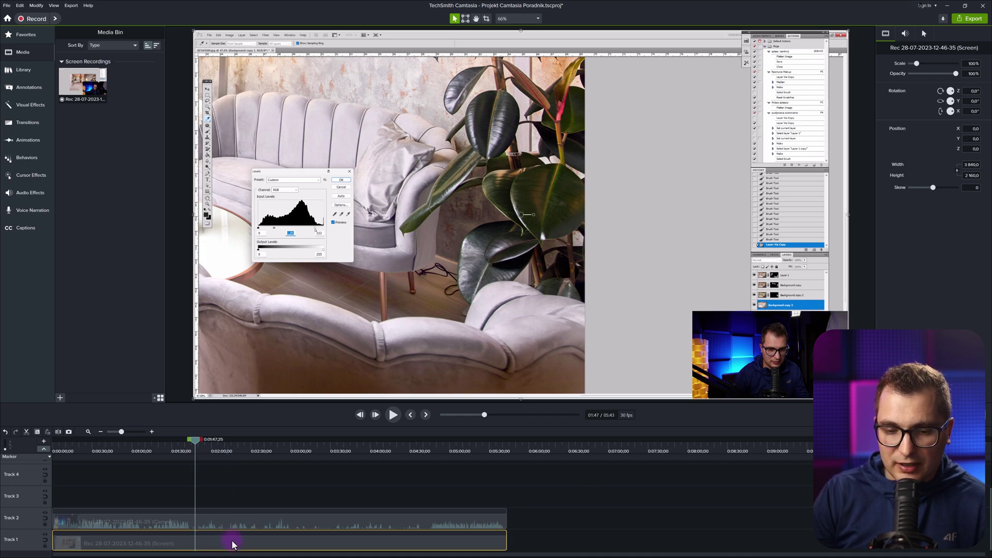
{"action": "left_click_drag", "start_coordinate": [207, 540], "coordinate": [210, 494]}
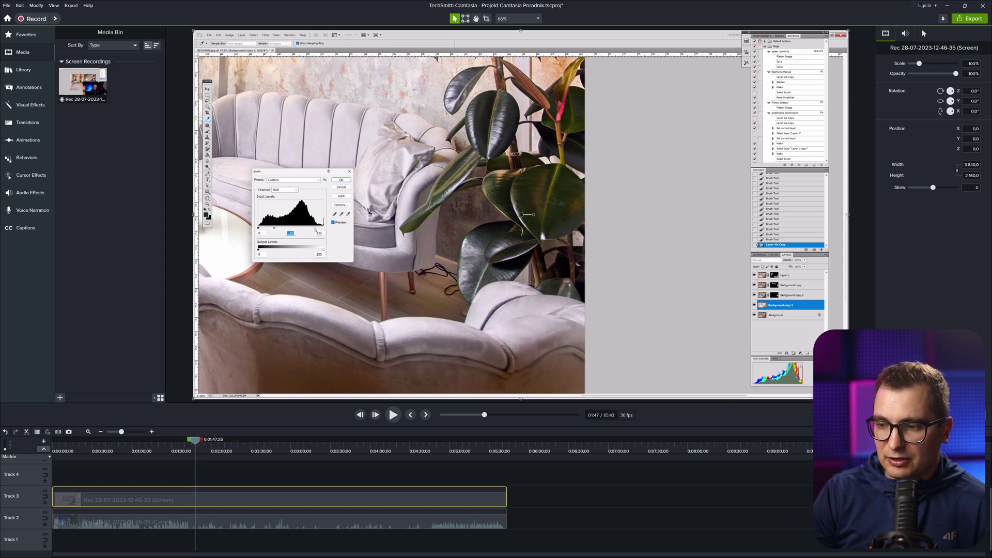
{"action": "mouse_move", "coordinate": [848, 398]}
{"action": "left_mouse_down"}
{"action": "mouse_move", "coordinate": [698, 385]}
{"action": "mouse_move", "coordinate": [660, 290]}
{"action": "mouse_move", "coordinate": [848, 398]}
{"action": "left_mouse_up"}
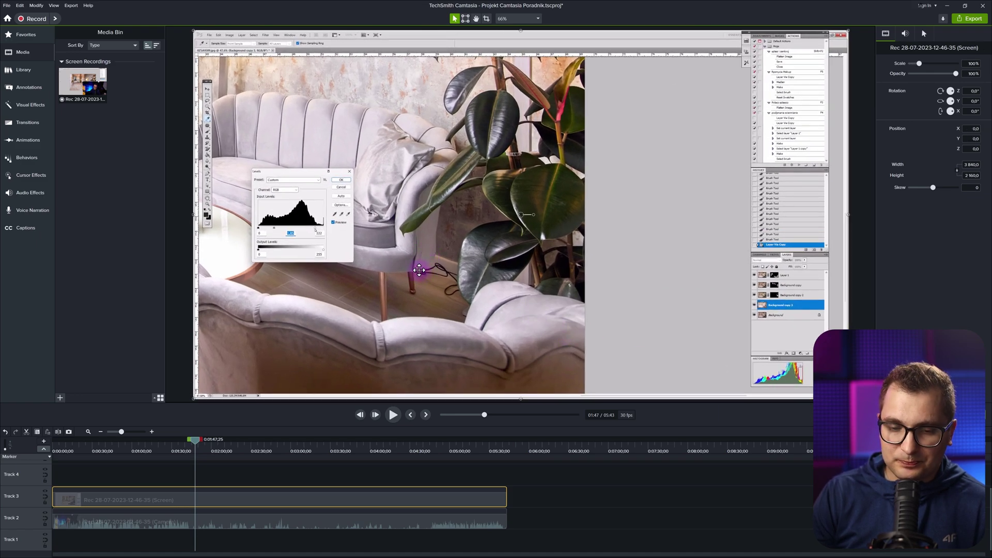
{"action": "key", "text": "ctrl+shift+Down"}
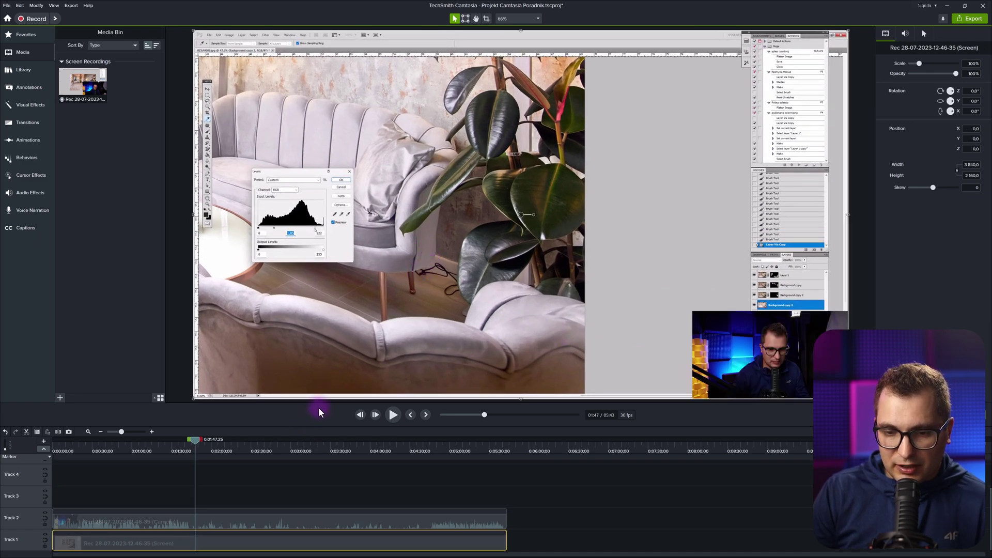
Enlarge the timeline area to show more tracks, and reduce it again to give the canvas preview more room.
{"action": "left_click_drag", "start_coordinate": [319, 405], "coordinate": [300, 227]}
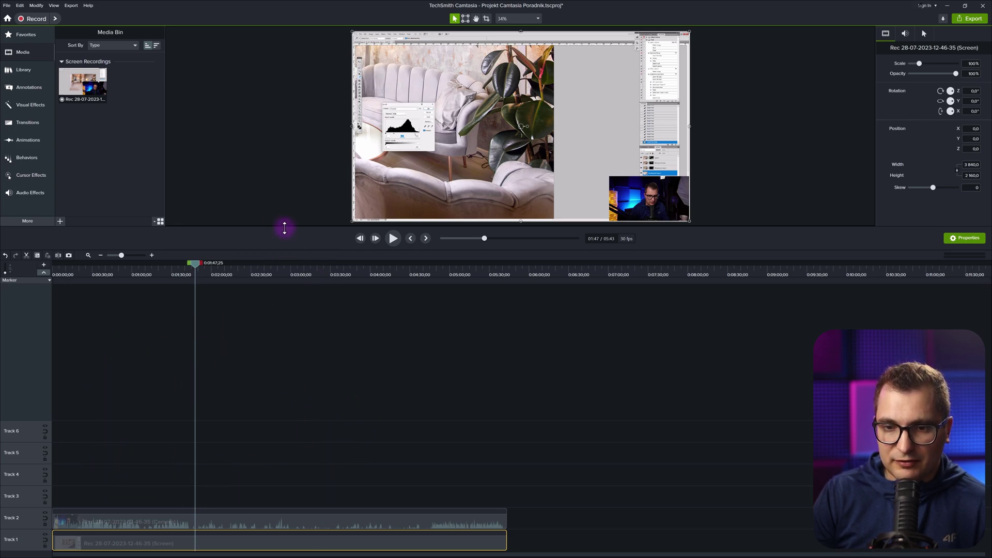
{"action": "left_click_drag", "start_coordinate": [285, 227], "coordinate": [282, 386]}
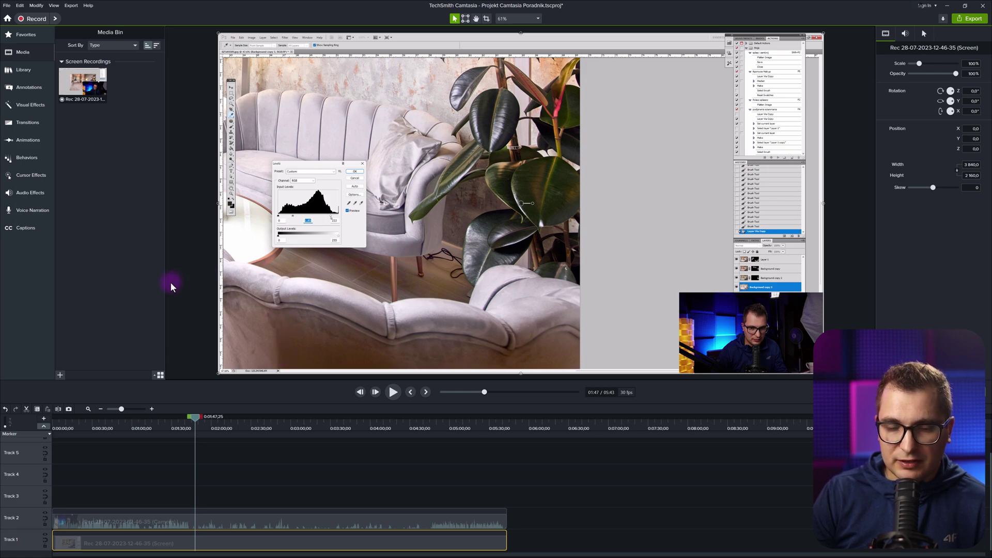
Place the playhead at about 0:01:03 and explore the timeline at closer and wider zoom levels.
{"action": "left_click", "coordinate": [137, 424]}
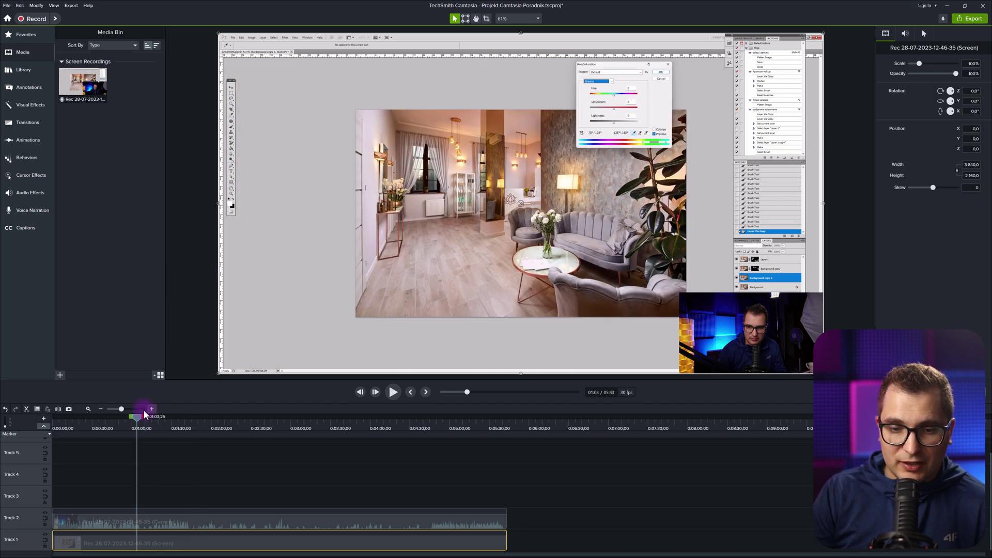
{"action": "left_click", "coordinate": [103, 410]}
{"action": "left_click", "coordinate": [103, 410]}
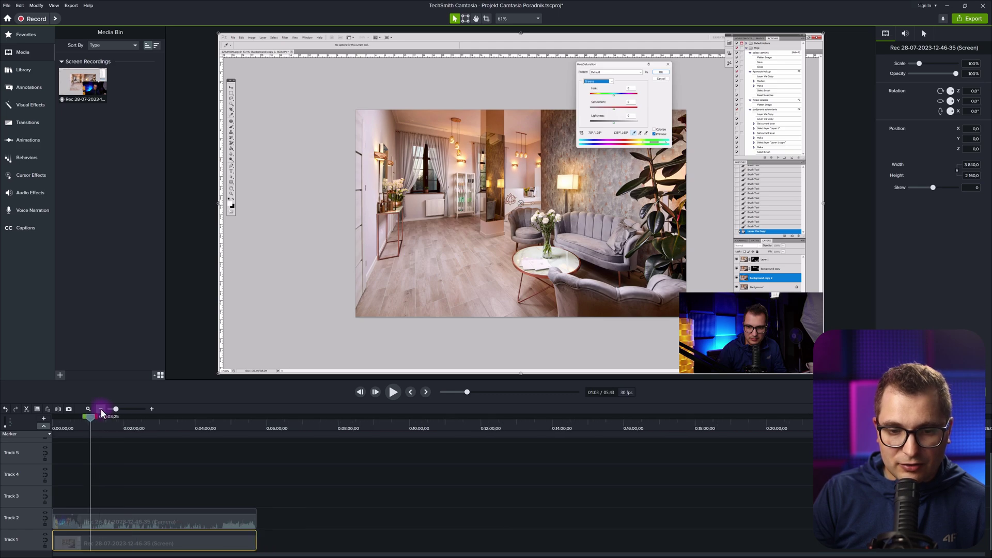
{"action": "left_click", "coordinate": [151, 408]}
{"action": "left_click", "coordinate": [152, 408]}
{"action": "left_click", "coordinate": [152, 407]}
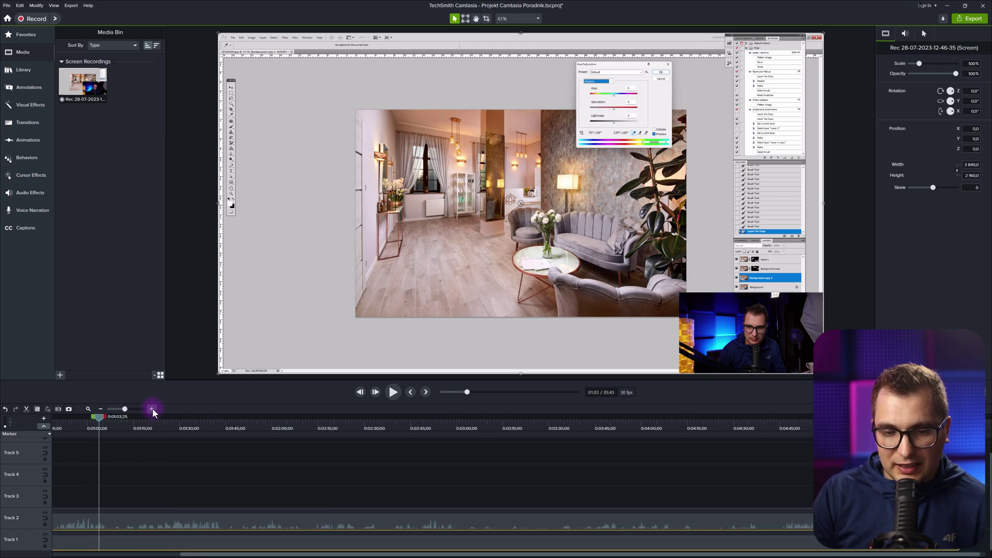
{"action": "left_click", "coordinate": [152, 409]}
{"action": "left_click_drag", "start_coordinate": [132, 408], "coordinate": [117, 410]}
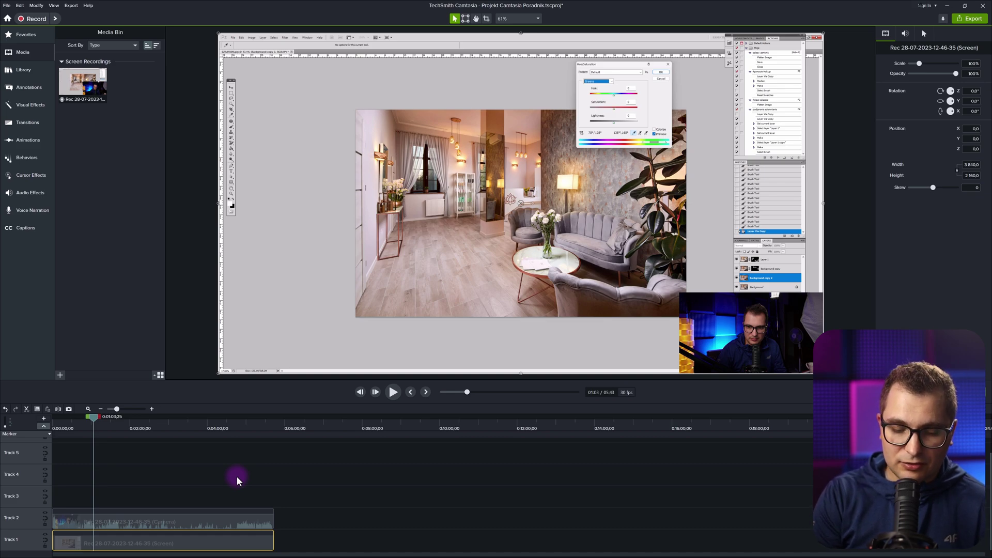
{"action": "scroll", "coordinate": [236, 475], "scroll_direction": "up", "scroll_amount": 3}
{"action": "scroll", "coordinate": [236, 476], "scroll_direction": "down", "scroll_amount": 3}
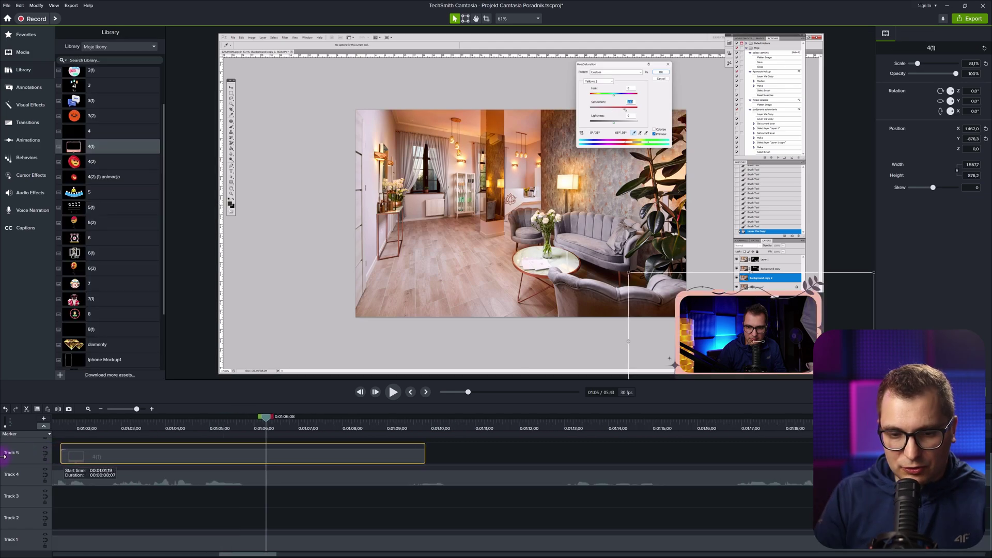
Extend the 4(1) frame clip on Track 5 along the timeline and lock that track against editing.
{"action": "left_click_drag", "start_coordinate": [421, 454], "coordinate": [816, 450]}
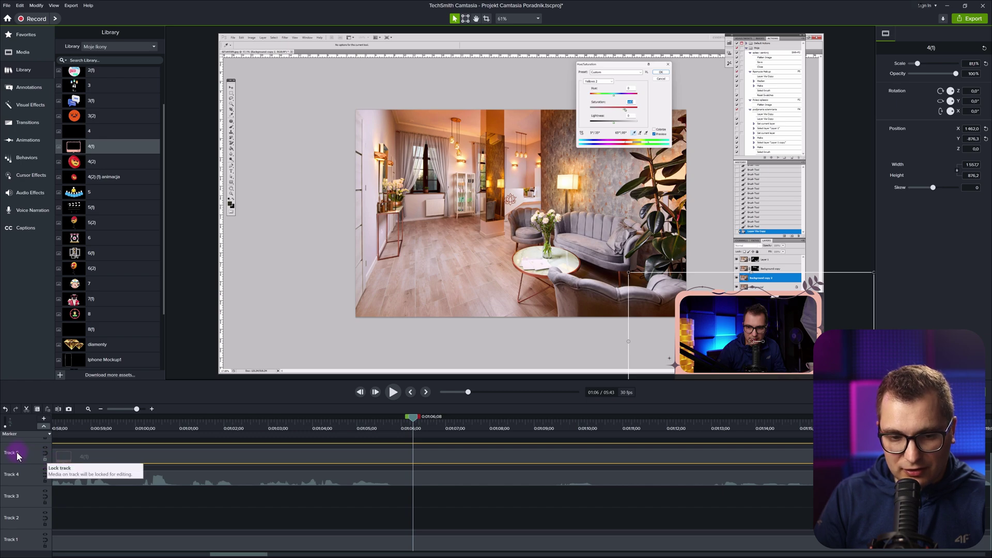
{"action": "left_click", "coordinate": [44, 458]}
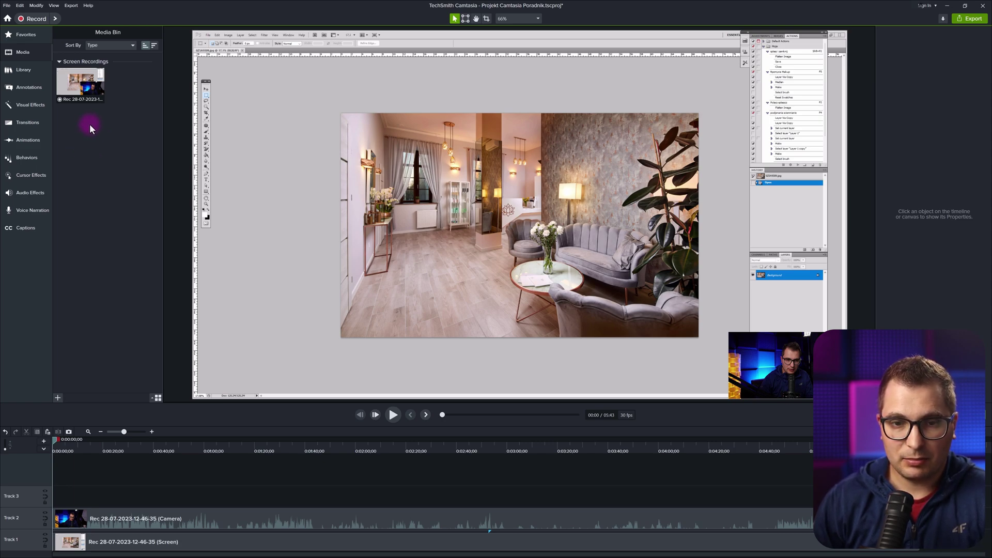
Open the media import dialog to view the available recordings, and close it without importing anything.
{"action": "right_click", "coordinate": [90, 128]}
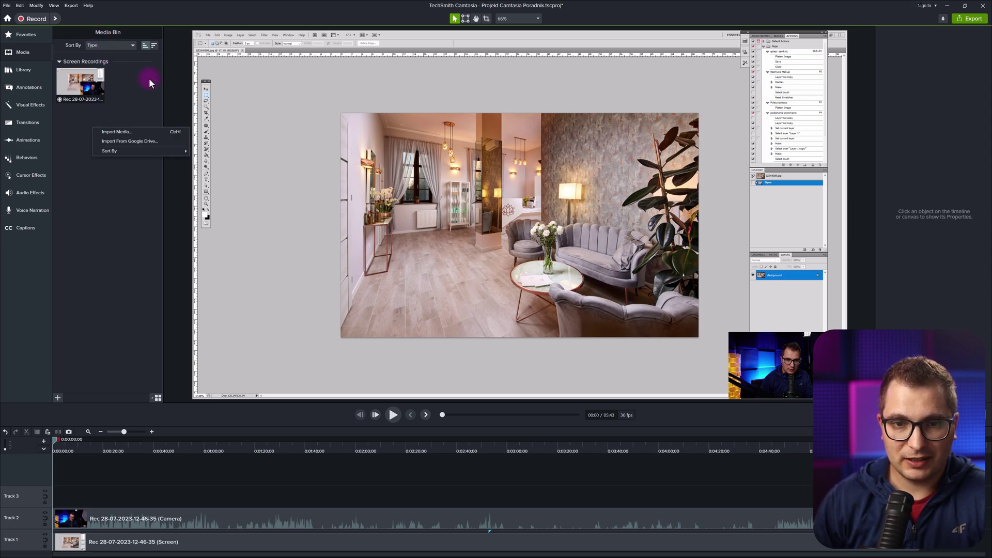
{"action": "left_click", "coordinate": [124, 134]}
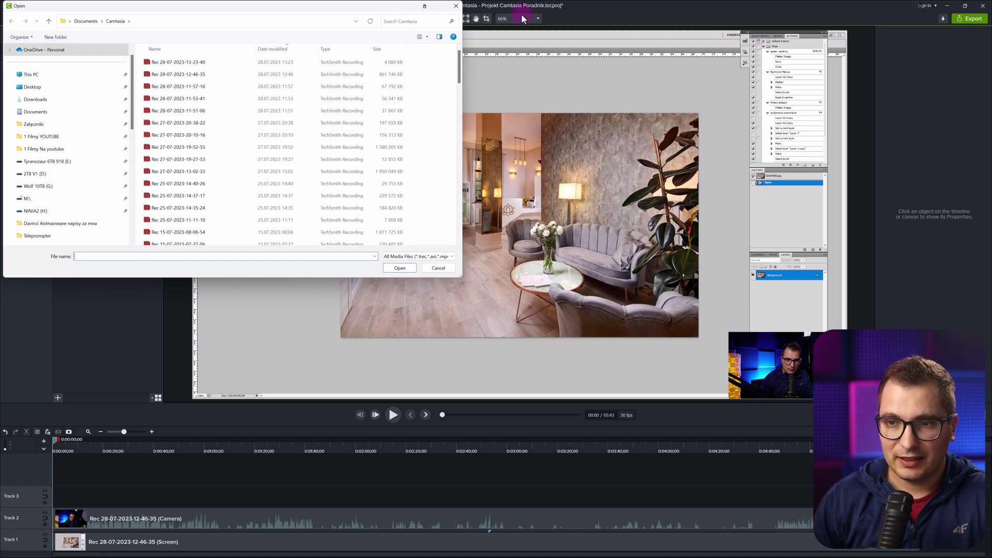
{"action": "left_click", "coordinate": [455, 6]}
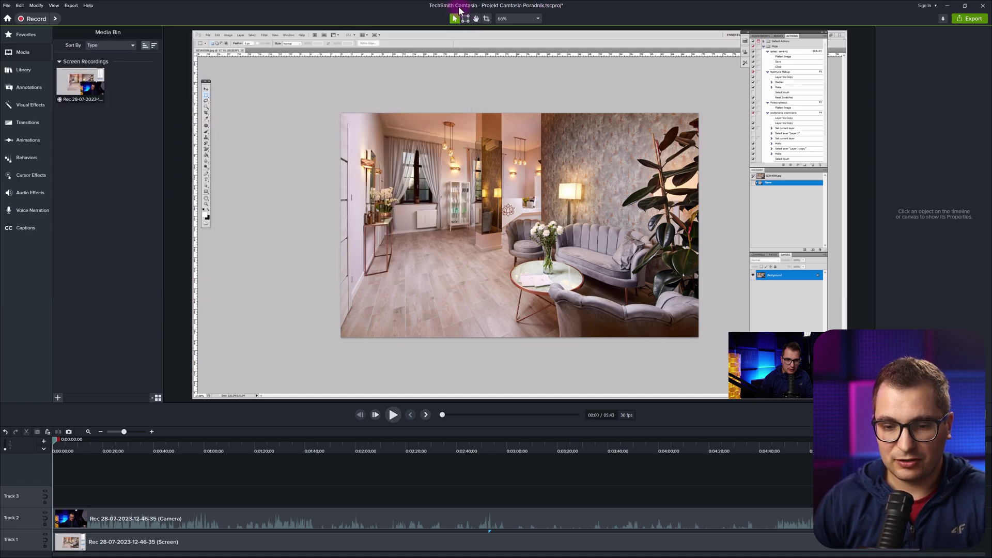
Switch to the Ikony Gify MOCKUPY folder in File Explorer and add images 4, 5 and 6(2) to the Media Bin.
{"action": "key", "text": "alt+Tab"}
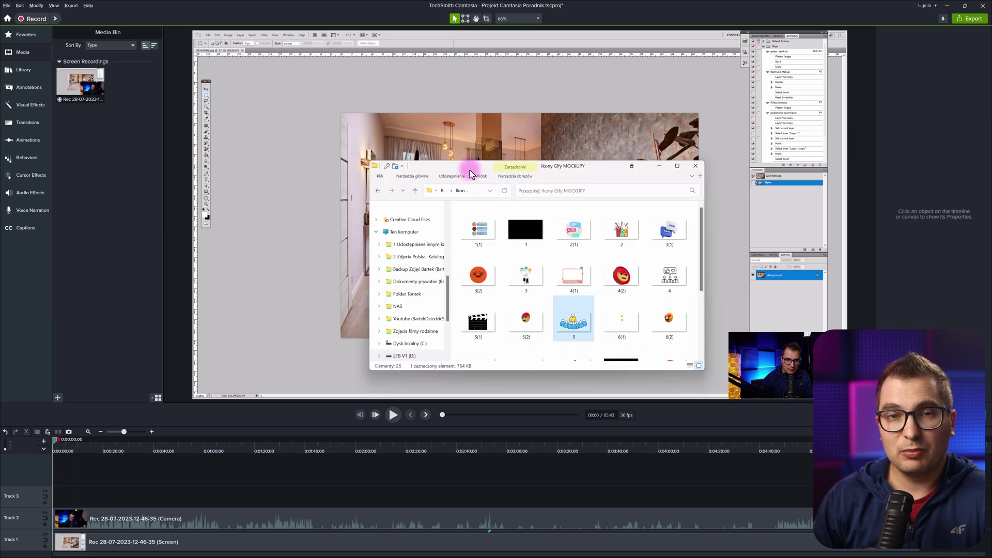
{"action": "left_click", "coordinate": [673, 325], "text": "ctrl"}
{"action": "left_click_drag", "start_coordinate": [673, 293], "coordinate": [116, 153]}
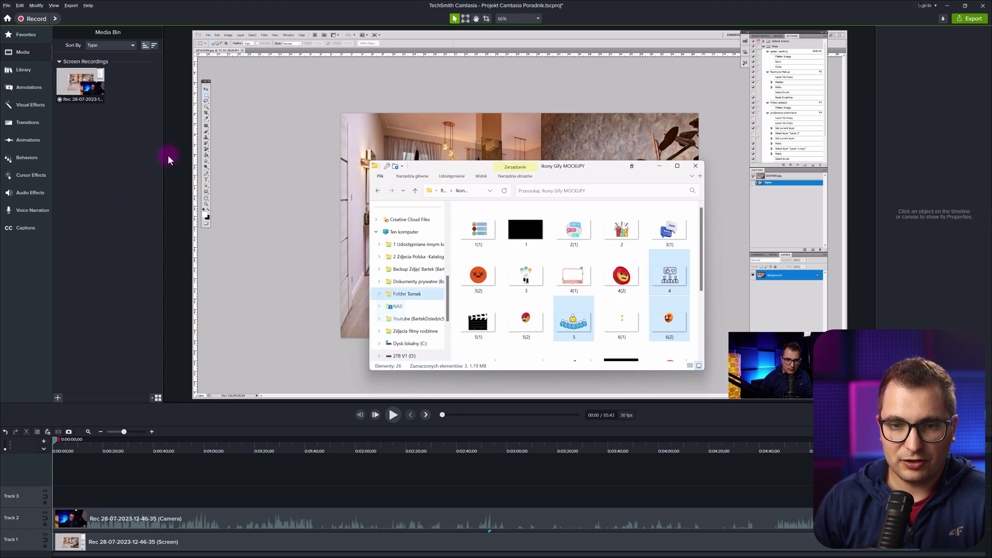
{"action": "left_click_drag", "start_coordinate": [57, 141], "coordinate": [122, 182]}
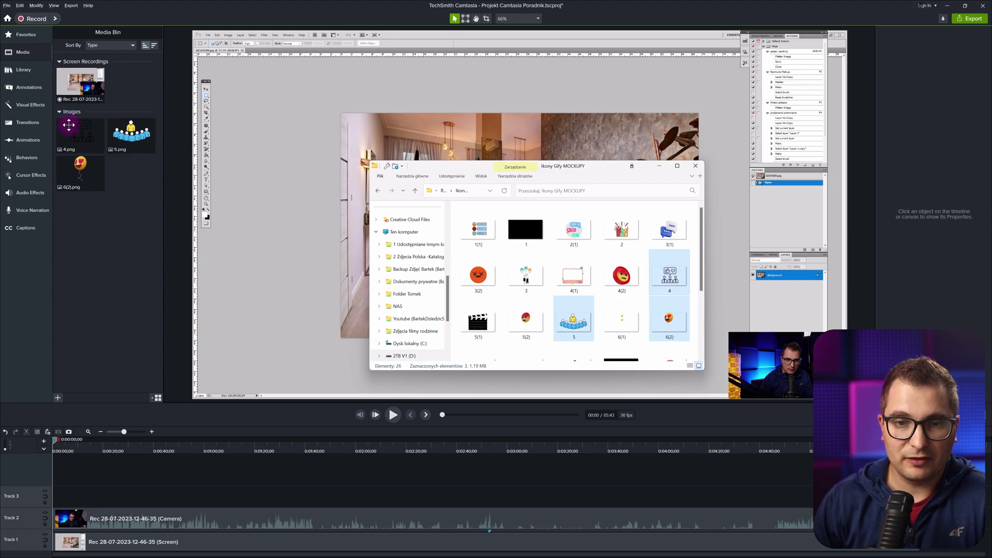
{"action": "left_click", "coordinate": [136, 265]}
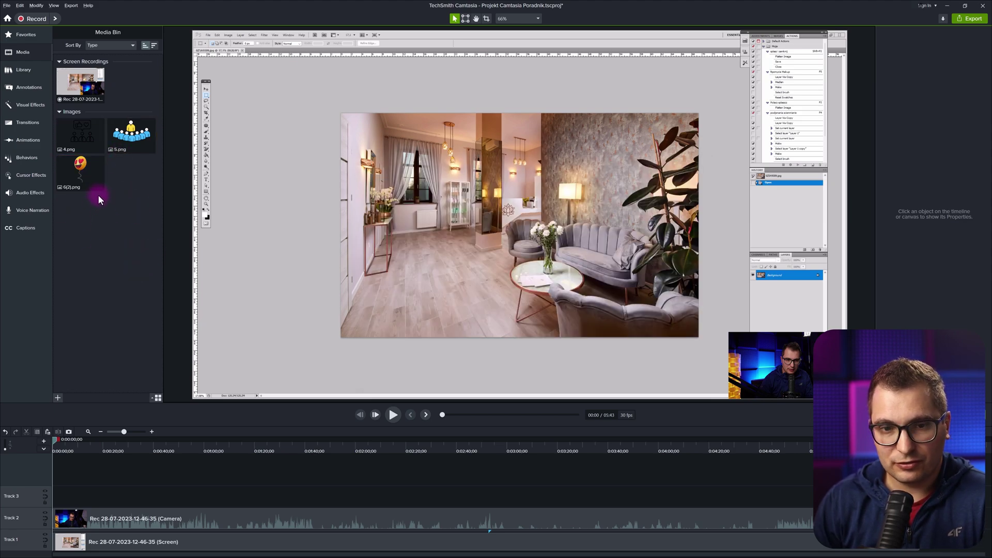
Place the 6(2).png balloon in the canvas's lower-left corner at about 32.5% scale, and extend its clip on Track 3.
{"action": "left_click_drag", "start_coordinate": [80, 173], "coordinate": [458, 237]}
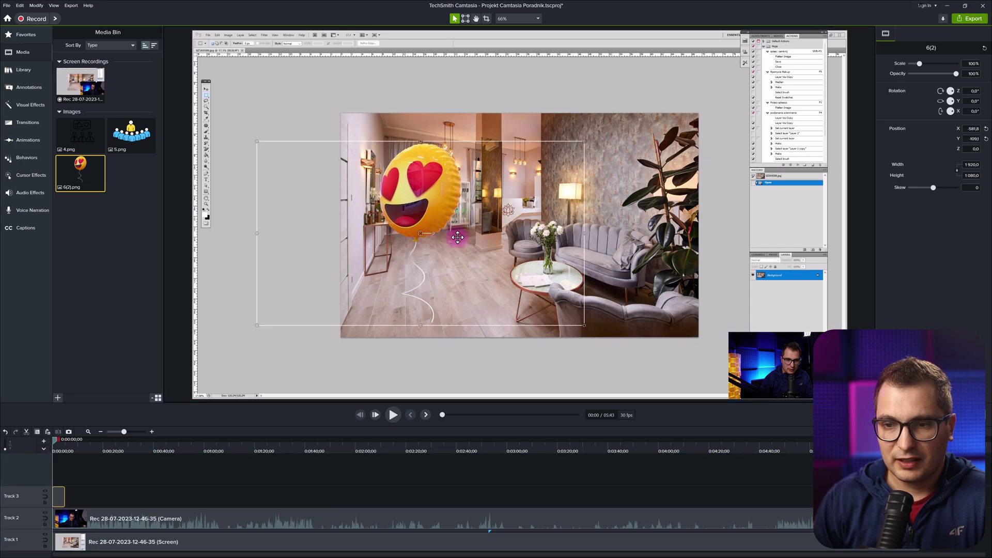
{"action": "left_click_drag", "start_coordinate": [584, 141], "coordinate": [407, 240]}
{"action": "left_click_drag", "start_coordinate": [357, 293], "coordinate": [344, 267]}
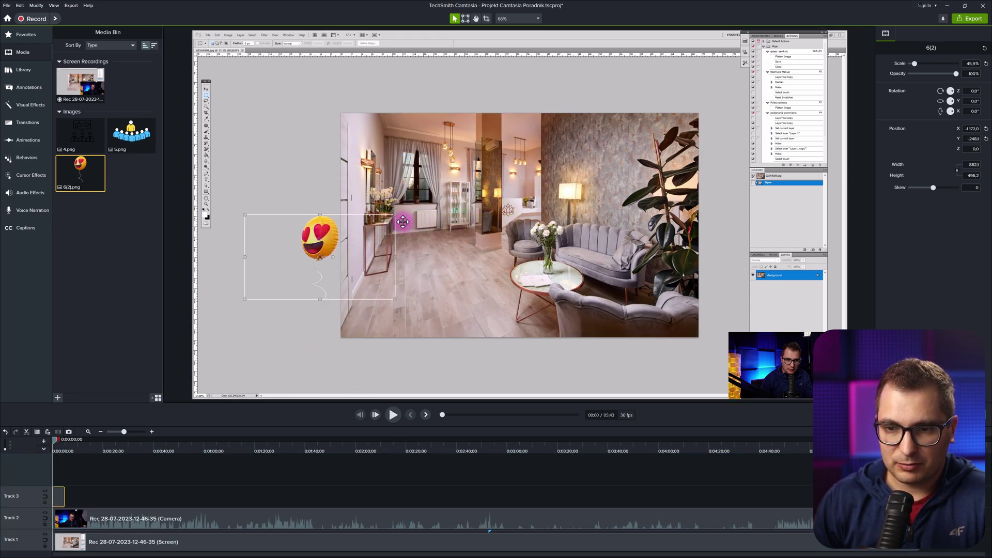
{"action": "left_click_drag", "start_coordinate": [395, 215], "coordinate": [247, 344]}
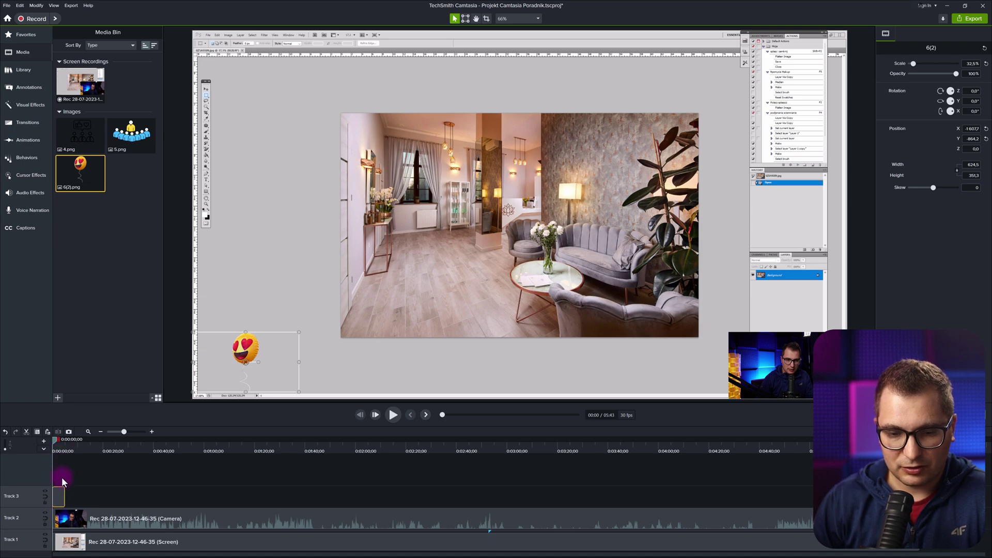
{"action": "left_click_drag", "start_coordinate": [65, 497], "coordinate": [814, 496]}
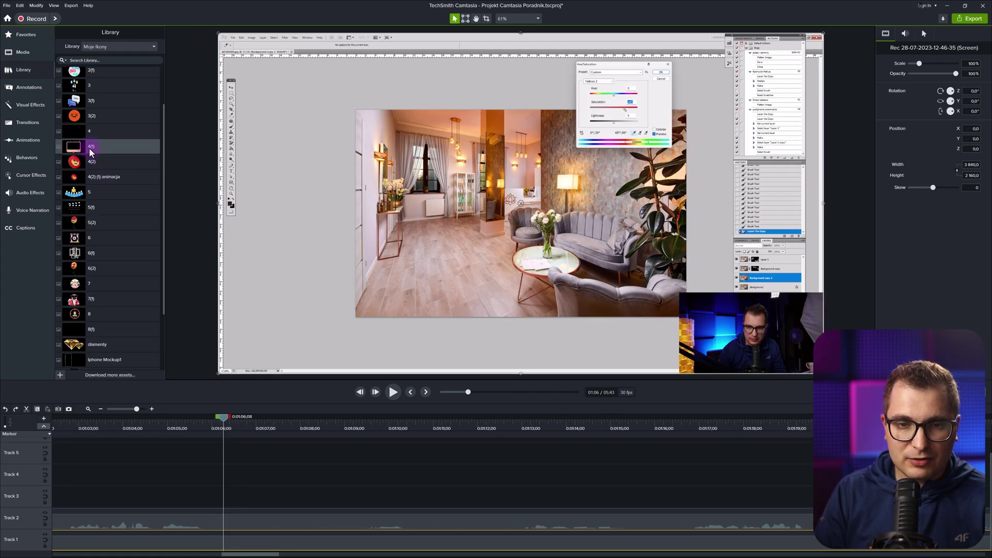
Add the 4(1) frame from the library to Track 3 and scale it to about 81.1% to fit around the camera picture.
{"action": "left_click_drag", "start_coordinate": [91, 150], "coordinate": [161, 499]}
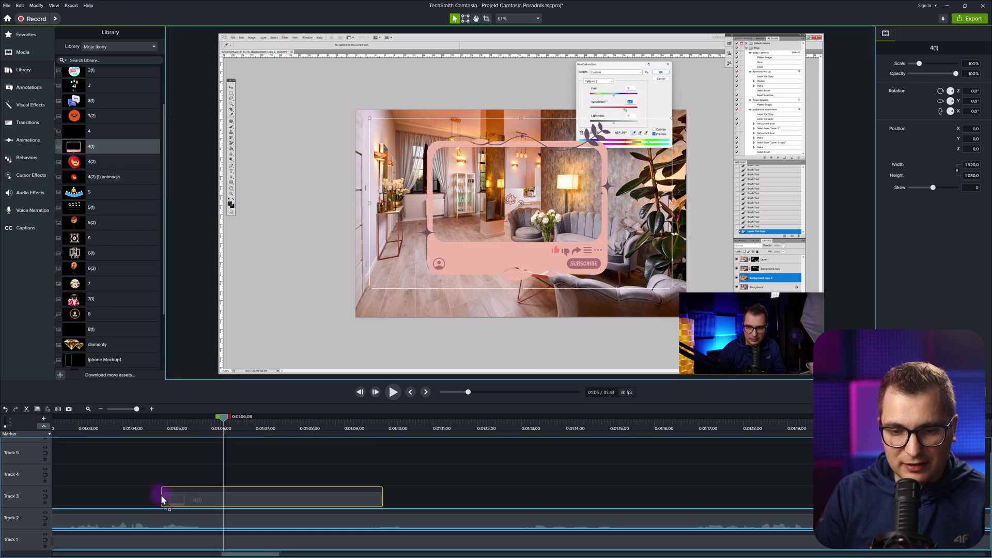
{"action": "left_click_drag", "start_coordinate": [545, 224], "coordinate": [366, 308]}
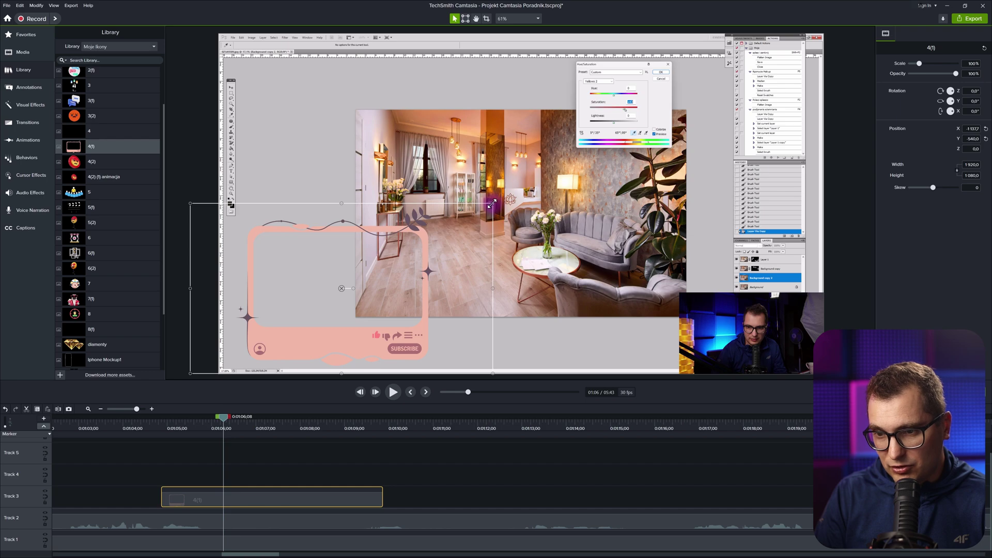
{"action": "left_click_drag", "start_coordinate": [492, 204], "coordinate": [441, 228]}
{"action": "left_click_drag", "start_coordinate": [343, 312], "coordinate": [778, 349]}
{"action": "left_click", "coordinate": [548, 342]}
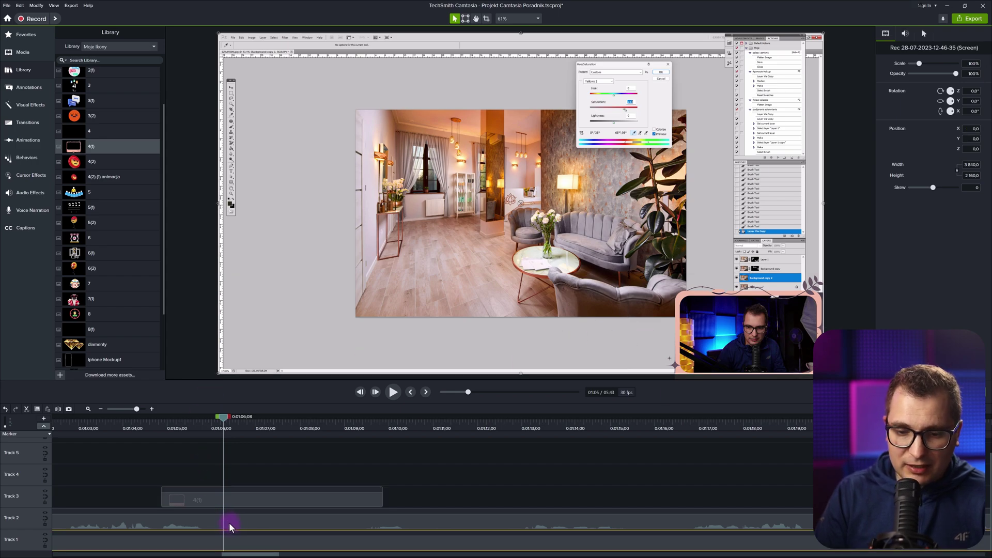
Move the camera clip to Track 4 and the 4(1) frame clip above it to Track 5.
{"action": "left_click_drag", "start_coordinate": [240, 522], "coordinate": [246, 476]}
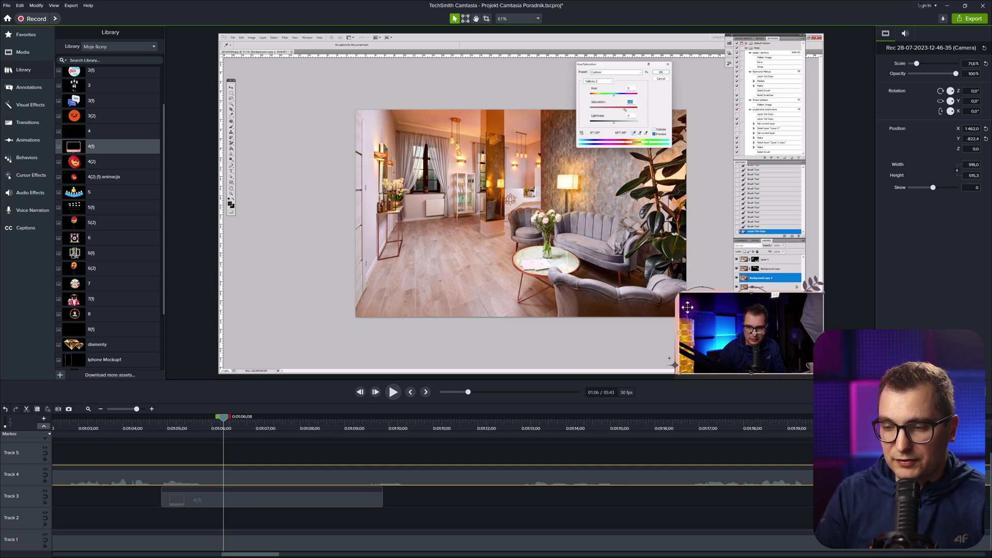
{"action": "left_click_drag", "start_coordinate": [297, 501], "coordinate": [280, 459]}
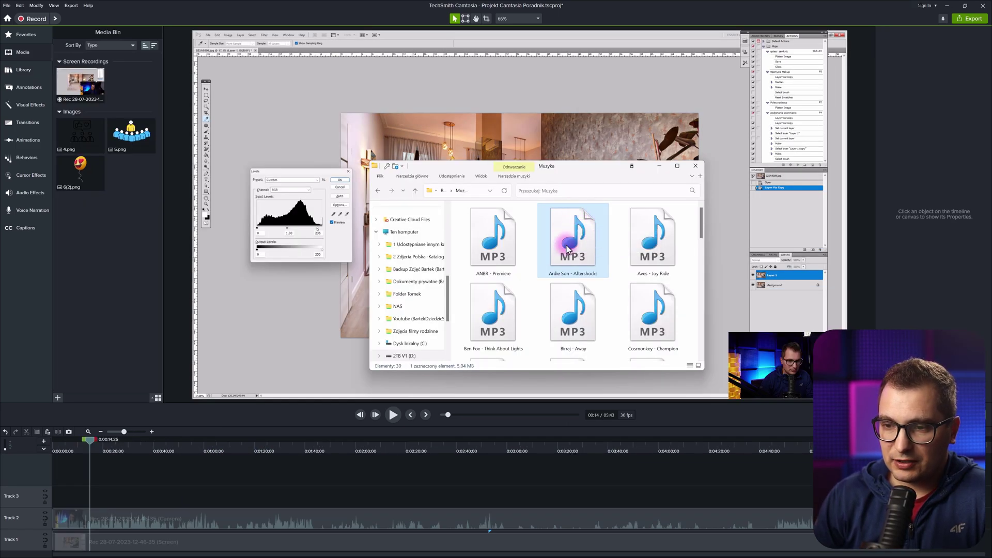
Import the Ardie Son - Aftershocks MP3 from the Muzyka folder into the Media Bin and try placing it at the start of Track 3.
{"action": "left_click_drag", "start_coordinate": [567, 248], "coordinate": [142, 232]}
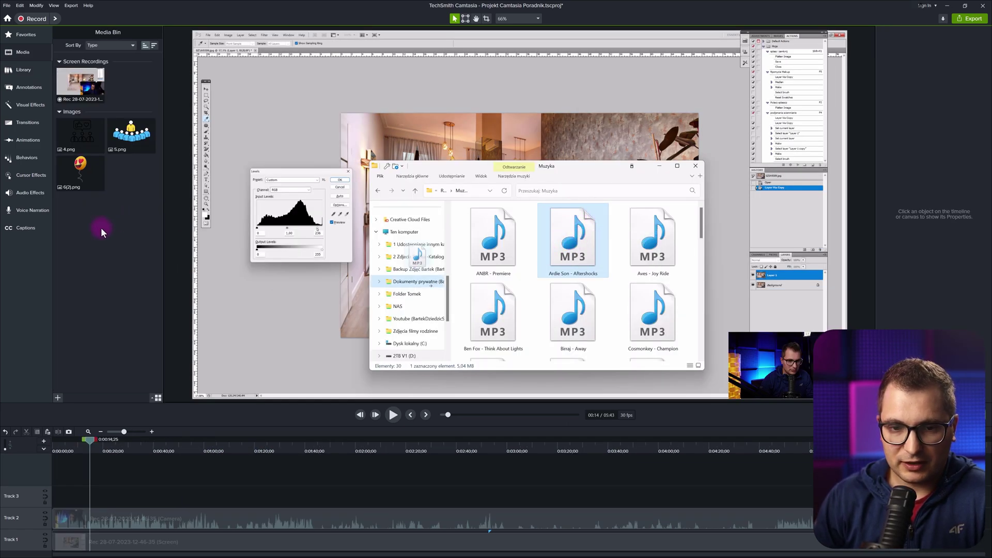
{"action": "left_click_drag", "start_coordinate": [114, 268], "coordinate": [108, 212]}
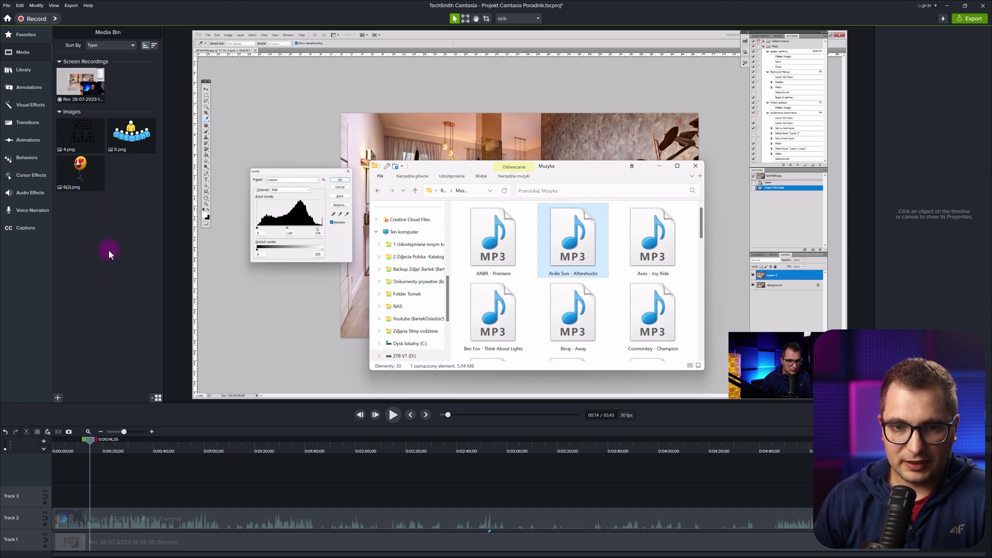
{"action": "left_click_drag", "start_coordinate": [109, 249], "coordinate": [96, 286]}
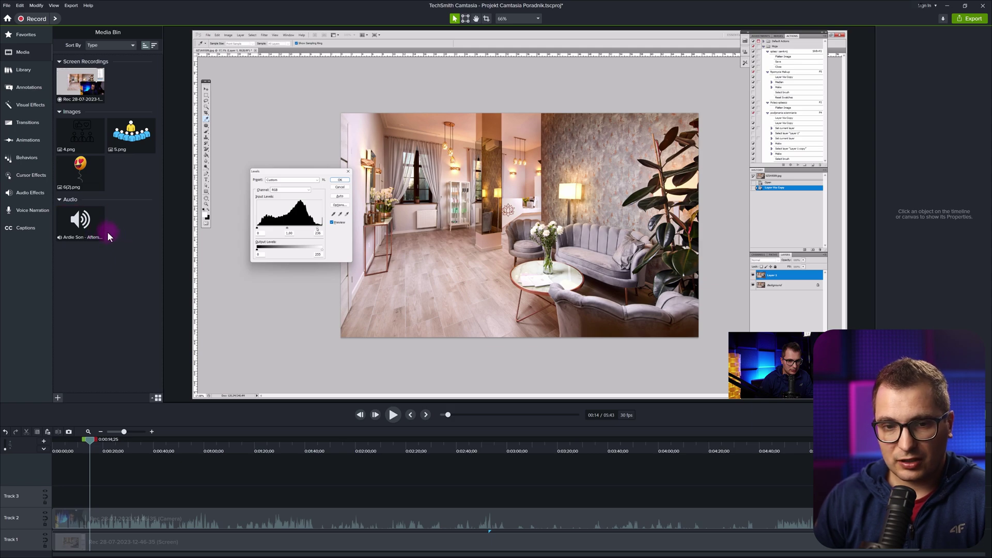
{"action": "left_click_drag", "start_coordinate": [83, 222], "coordinate": [51, 491]}
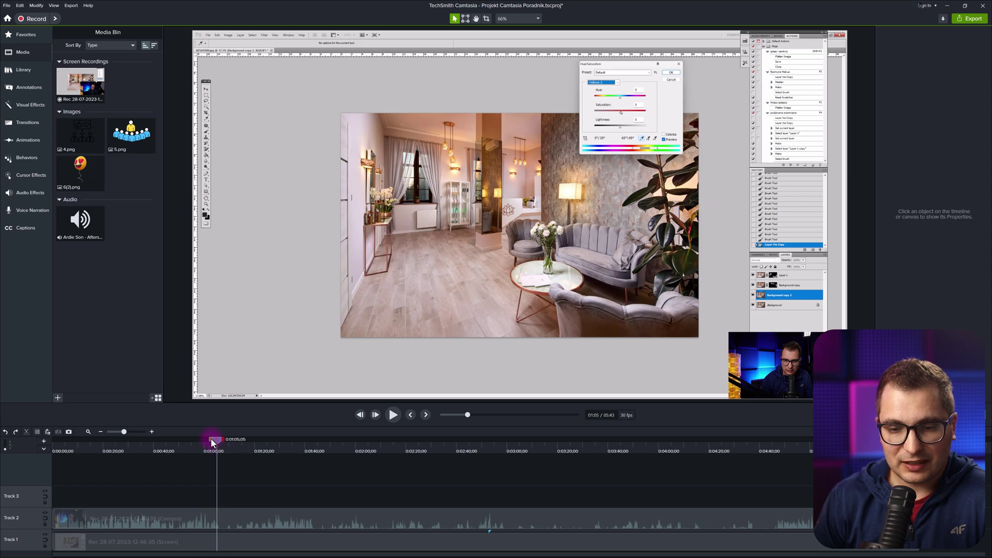
Try deleting a timeline range starting at 0:00:53;00 from both clips and moving the remaining parts back to close the gap.
{"action": "left_click_drag", "start_coordinate": [210, 438], "coordinate": [243, 439]}
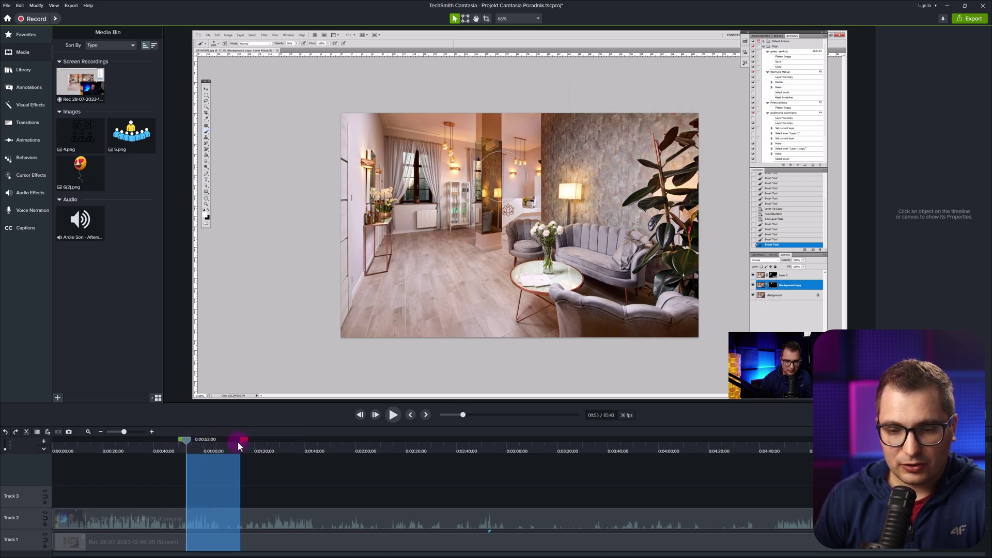
{"action": "left_click", "coordinate": [202, 493]}
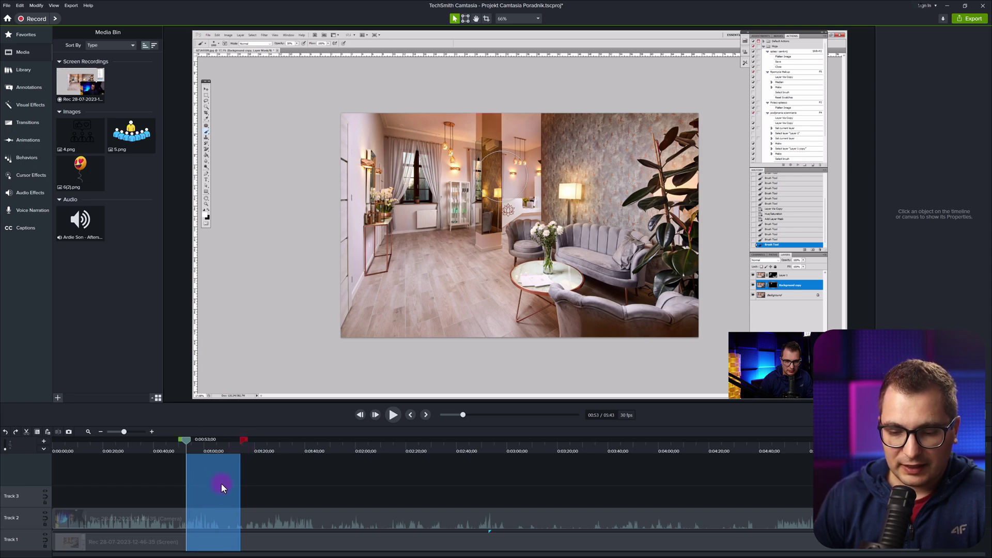
{"action": "key", "text": "BackSpace"}
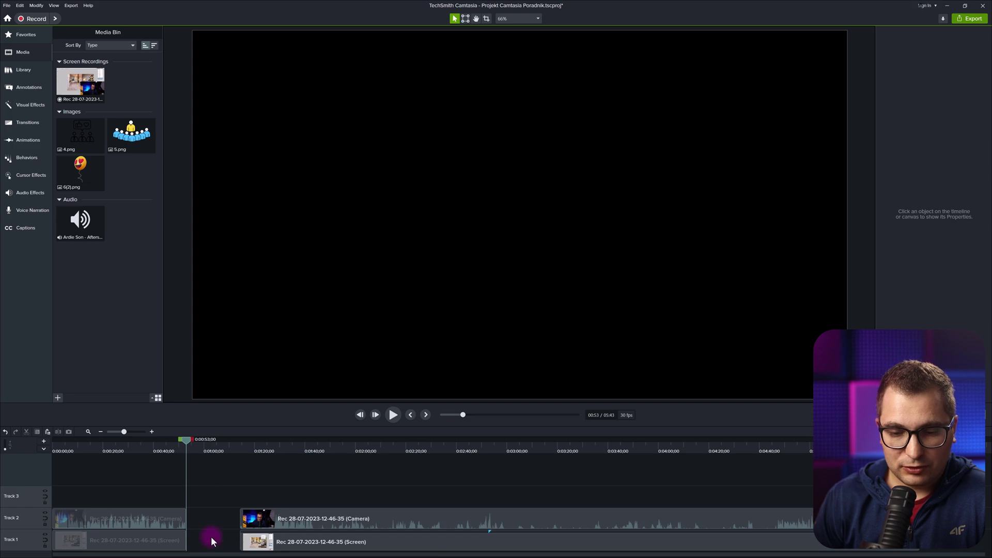
{"action": "left_click_drag", "start_coordinate": [230, 495], "coordinate": [320, 543]}
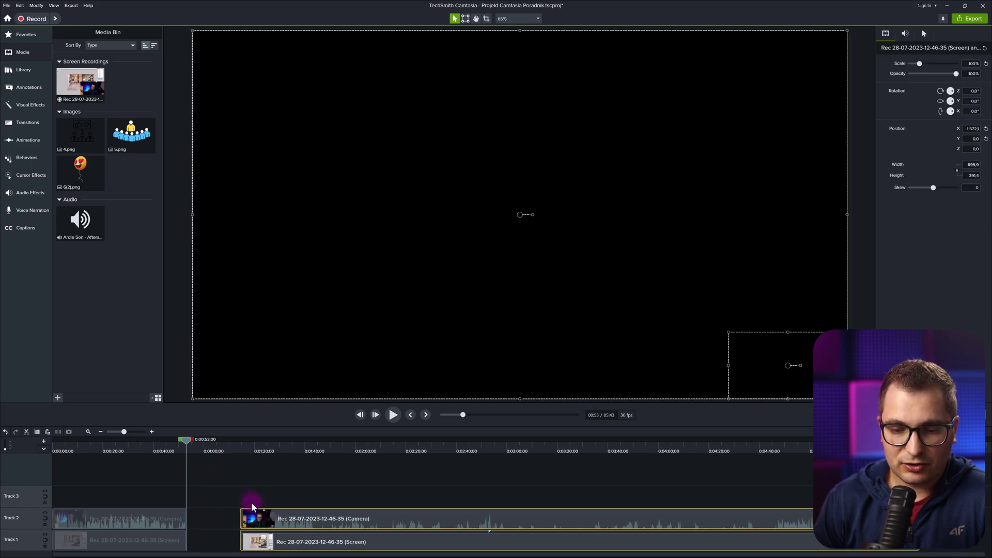
{"action": "left_click_drag", "start_coordinate": [283, 522], "coordinate": [222, 467]}
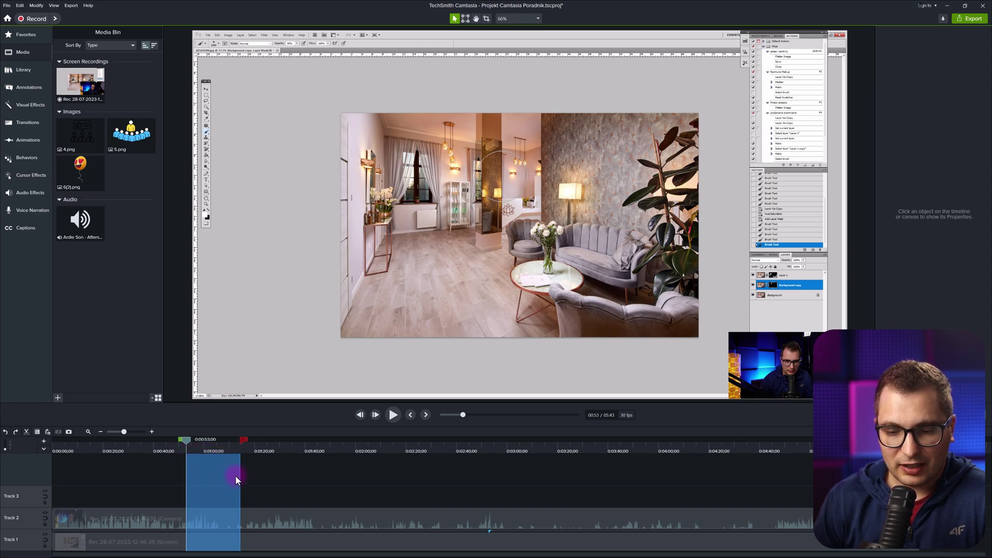
Try a ripple delete of the selected range starting at 0:00:53;00 on both tracks.
{"action": "key", "text": "ctrl+BackSpace"}
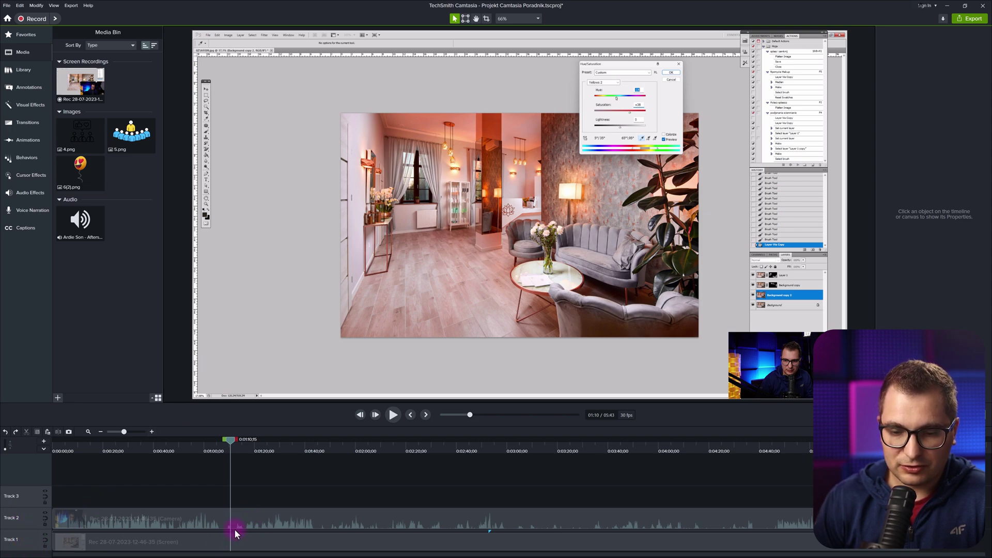
Split the camera clip on Track 2 at 0:01:10;15 and at 0:01:38;01.
{"action": "left_click", "coordinate": [257, 517]}
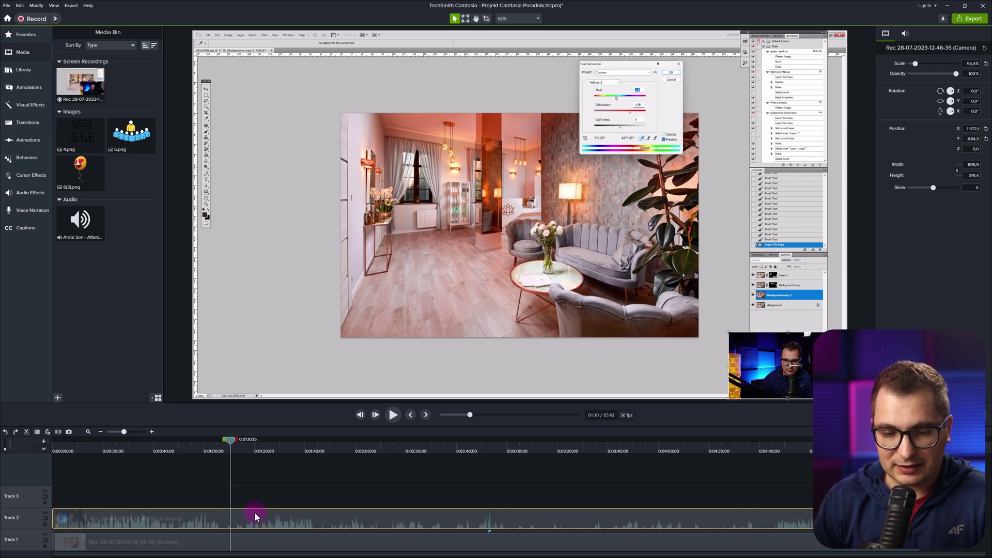
{"action": "key", "text": "s"}
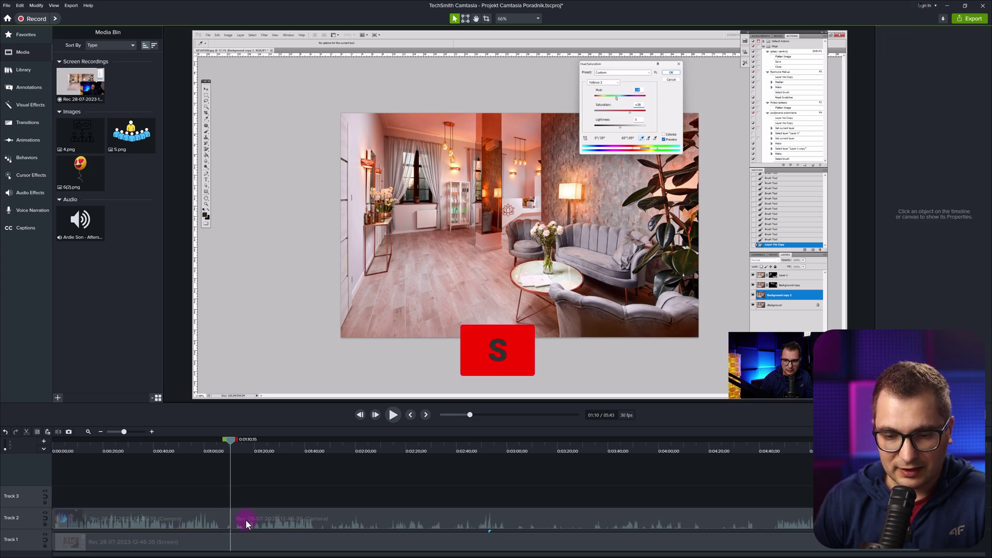
{"action": "left_click", "coordinate": [299, 448]}
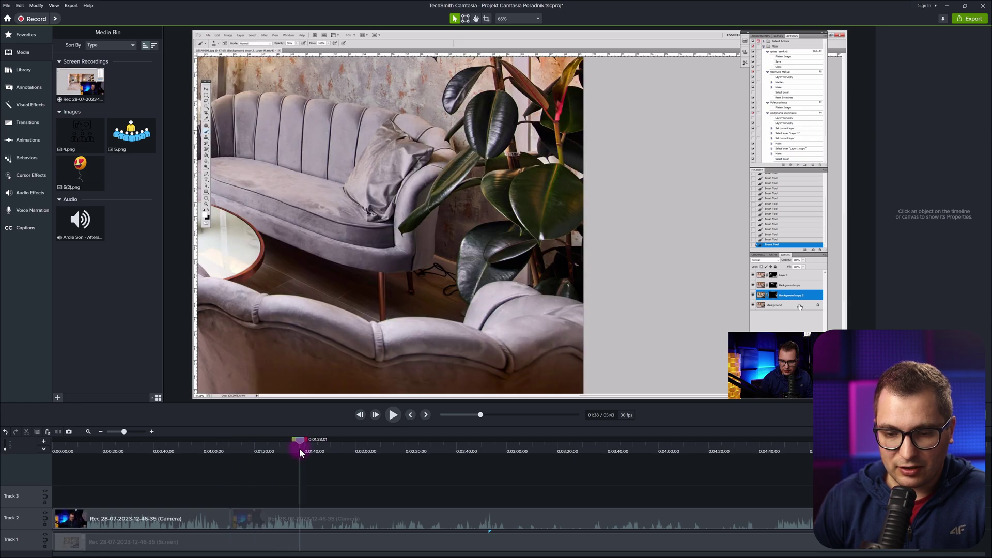
{"action": "left_click", "coordinate": [315, 517]}
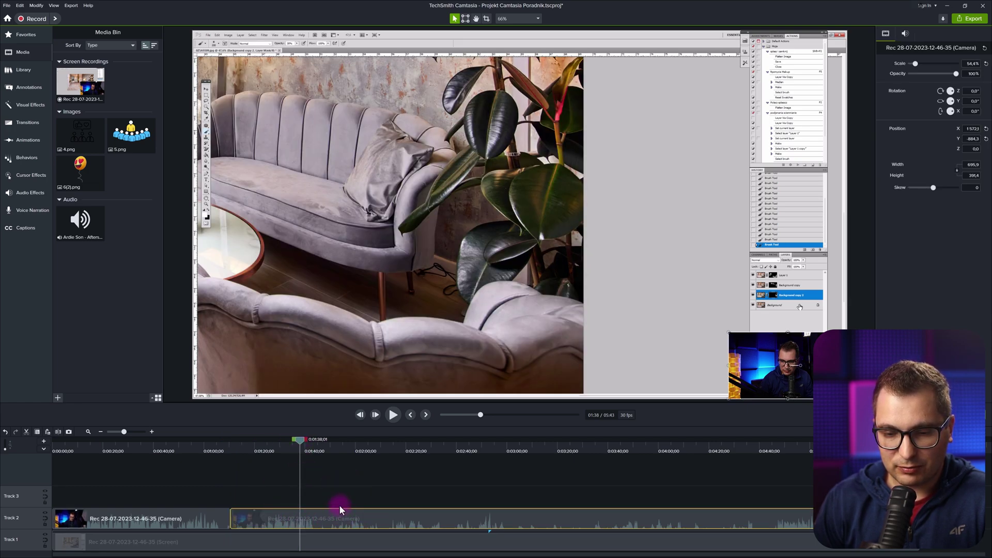
{"action": "key", "text": "s"}
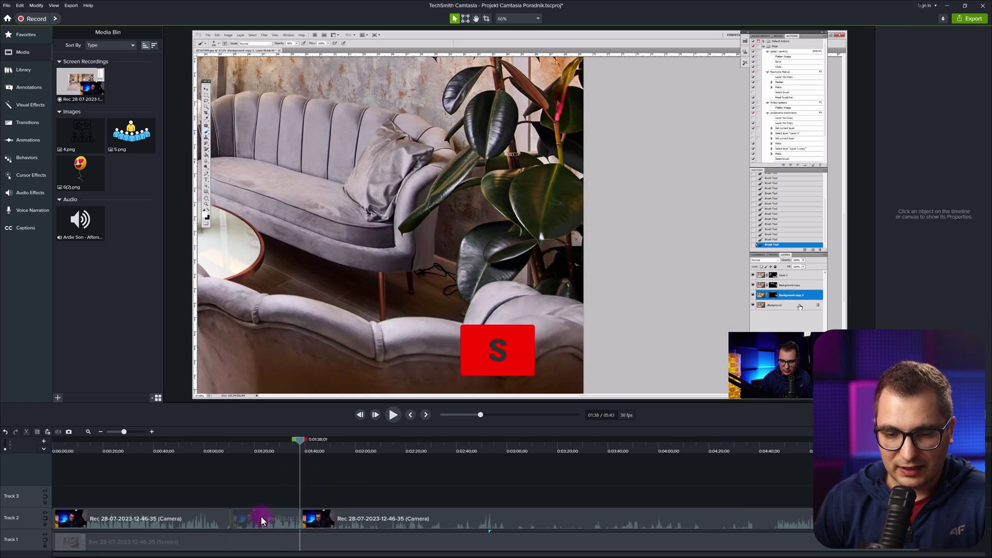
Try deleting the middle camera segment on Track 2, undo it, and try removing the segment with a ripple delete instead.
{"action": "left_click", "coordinate": [261, 516]}
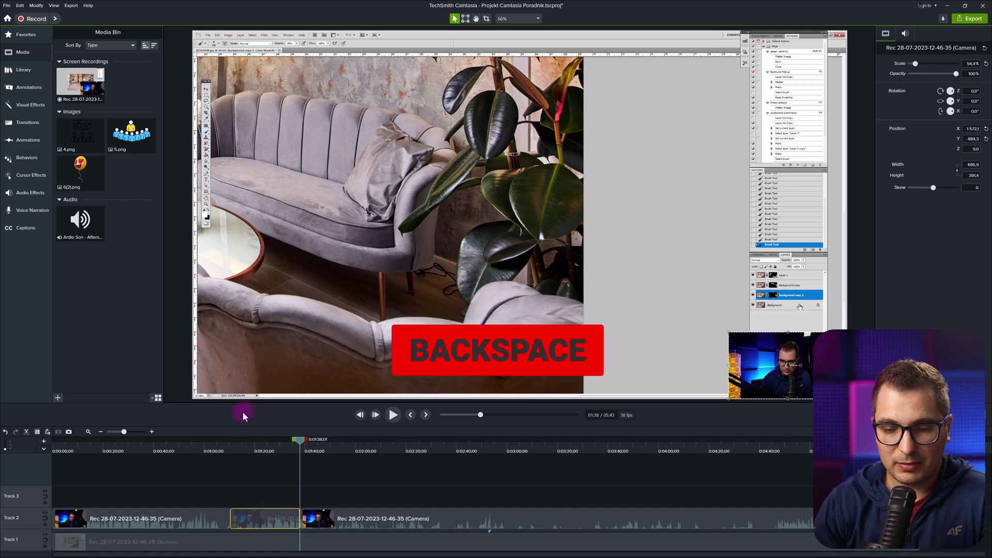
{"action": "key", "text": "BackSpace"}
{"action": "key", "text": "ctrl+z"}
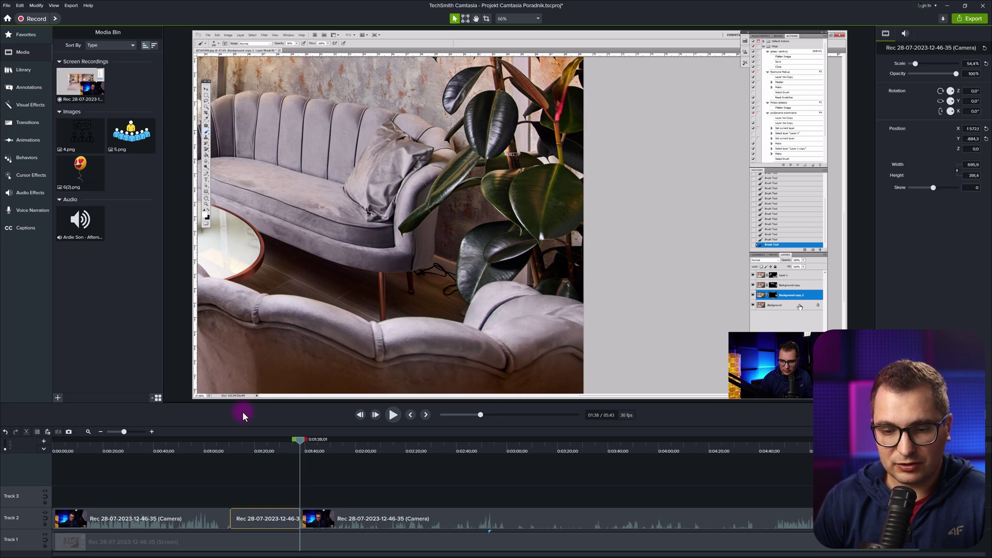
{"action": "key", "text": "ctrl+BackSpace"}
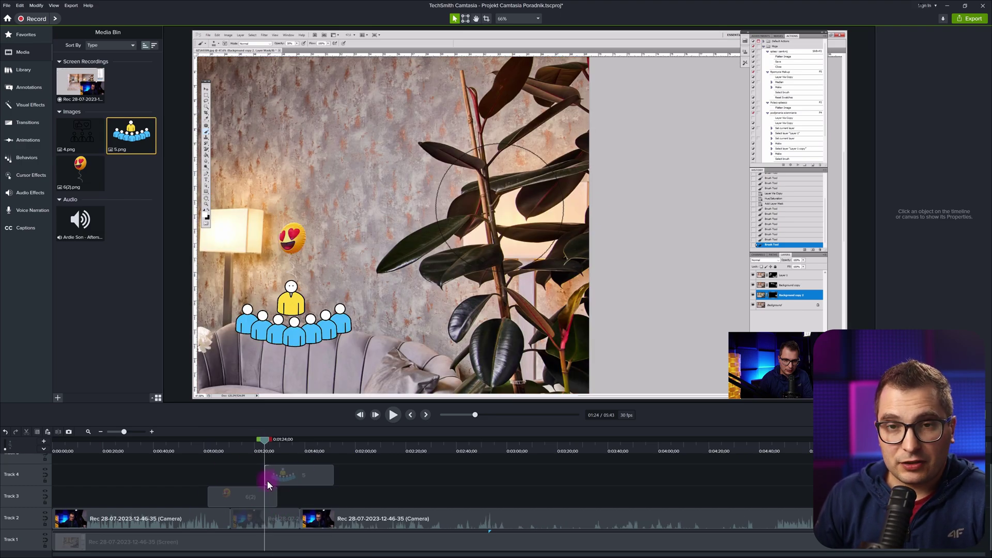
Group the middle camera segment with the 6(2) and 5 image clips, and move the group slightly earlier on Track 3.
{"action": "left_click", "coordinate": [313, 478]}
{"action": "left_click", "coordinate": [229, 497]}
{"action": "left_click", "coordinate": [248, 521]}
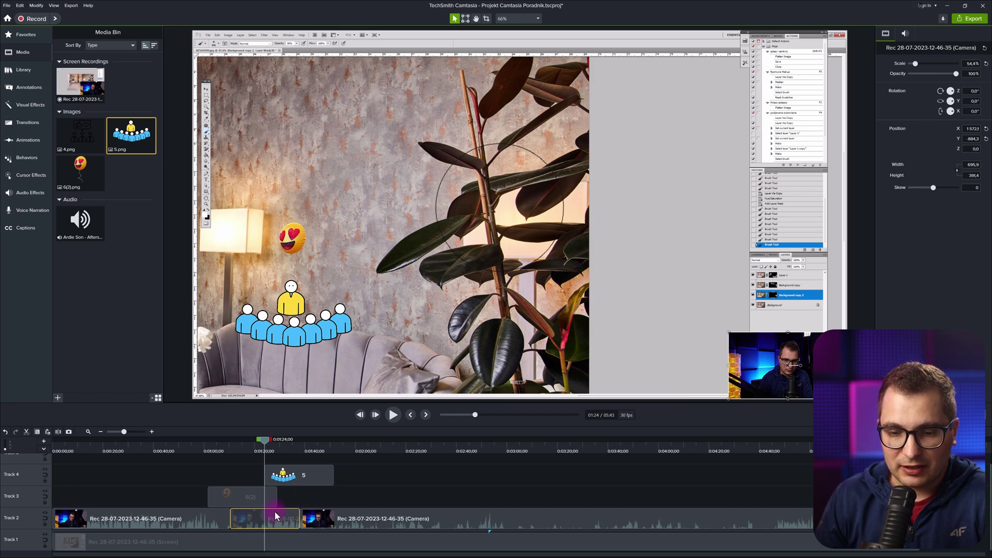
{"action": "left_click", "coordinate": [248, 499], "text": "ctrl"}
{"action": "left_click", "coordinate": [291, 477], "text": "ctrl"}
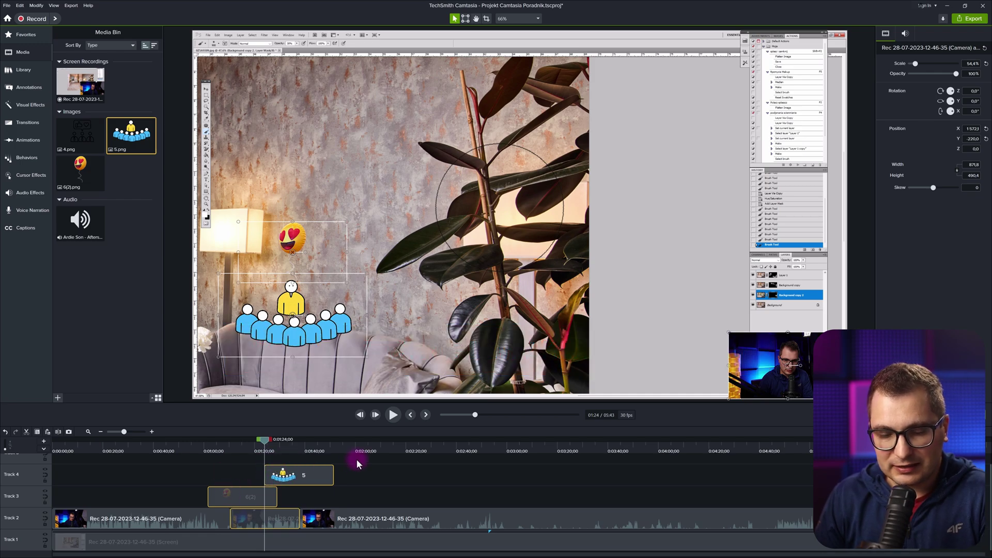
{"action": "key", "text": "ctrl+g"}
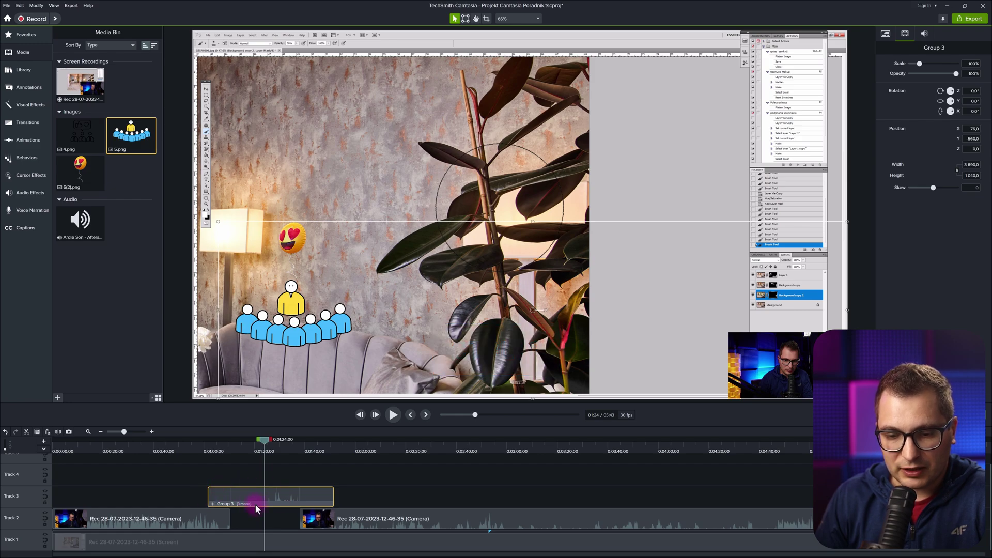
{"action": "mouse_move", "coordinate": [273, 494]}
{"action": "left_mouse_down"}
{"action": "mouse_move", "coordinate": [330, 482]}
{"action": "mouse_move", "coordinate": [236, 482]}
{"action": "mouse_move", "coordinate": [286, 488]}
{"action": "left_mouse_up"}
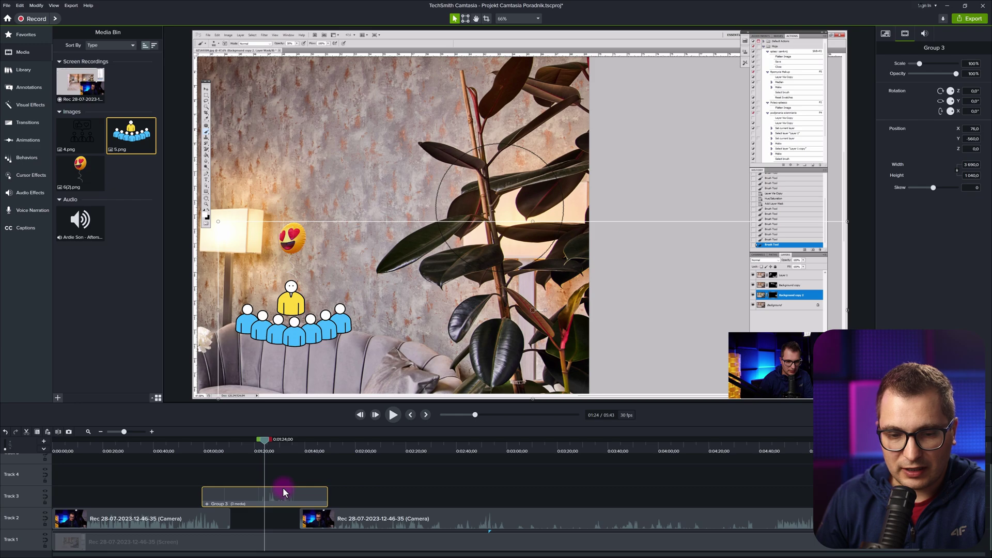
Open the group on Track 3 to inspect its clips, close it, and ungroup it.
{"action": "left_click", "coordinate": [207, 503]}
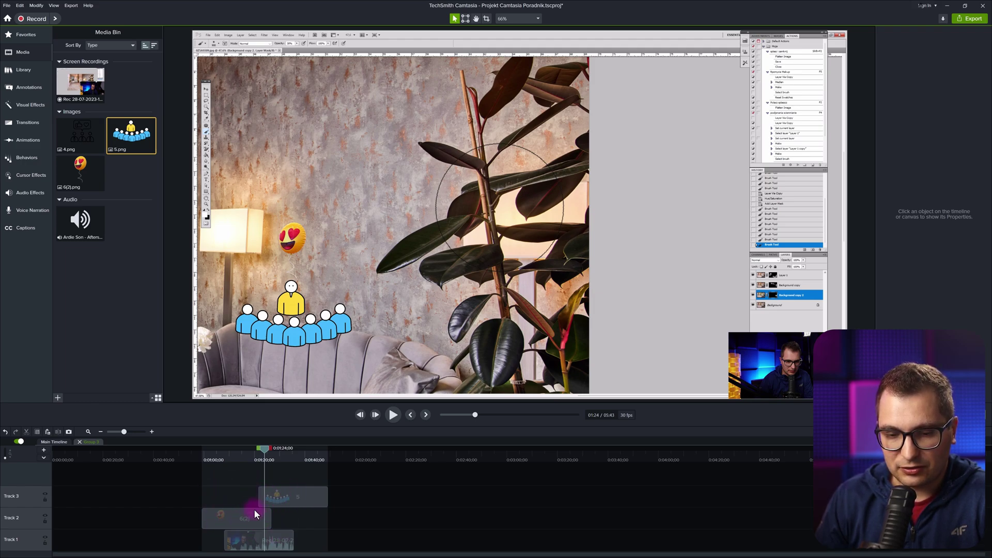
{"action": "left_click", "coordinate": [79, 442]}
{"action": "left_click", "coordinate": [289, 500]}
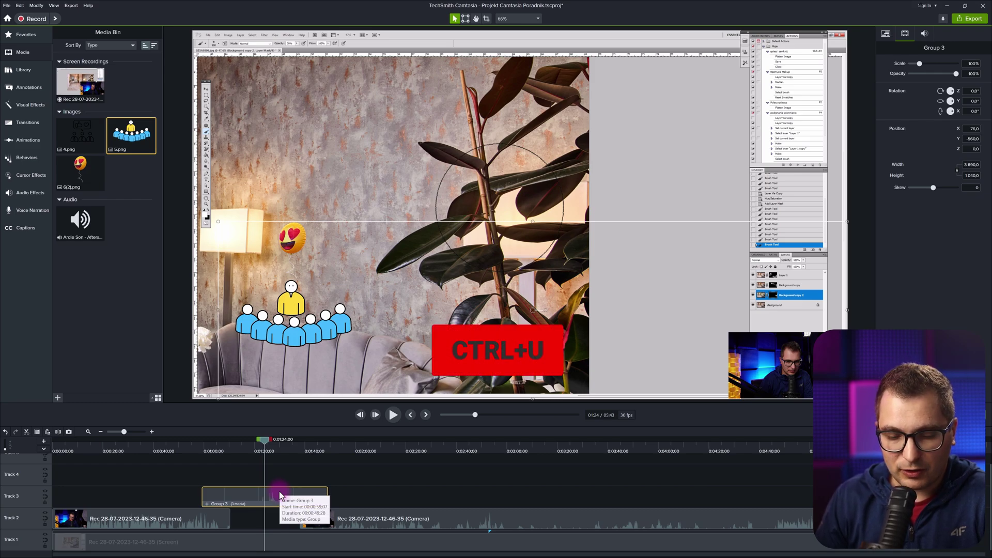
{"action": "key", "text": "ctrl+u"}
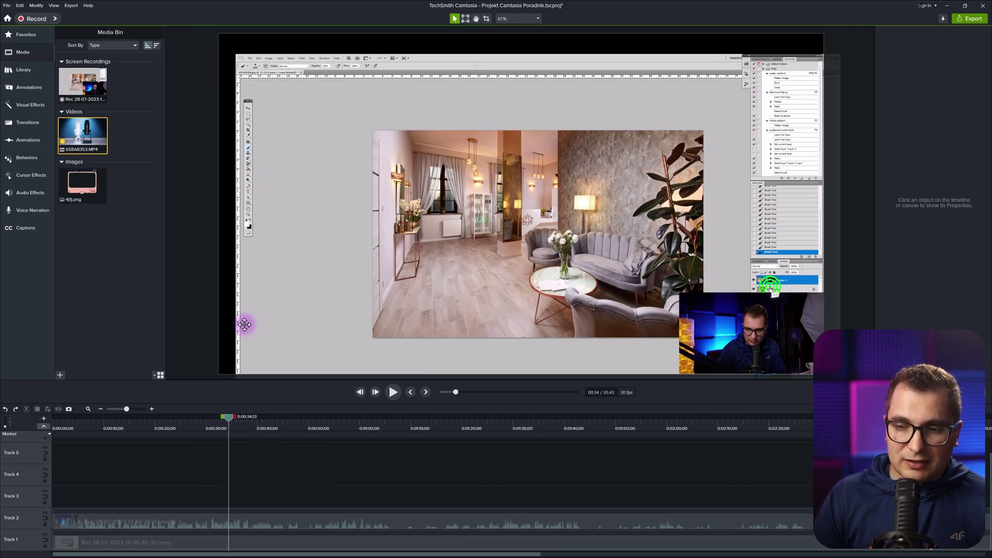
Separate the audio and video of the camera clip on Track 2 and select the resulting audio clip on Track 3.
{"action": "left_click", "coordinate": [258, 522]}
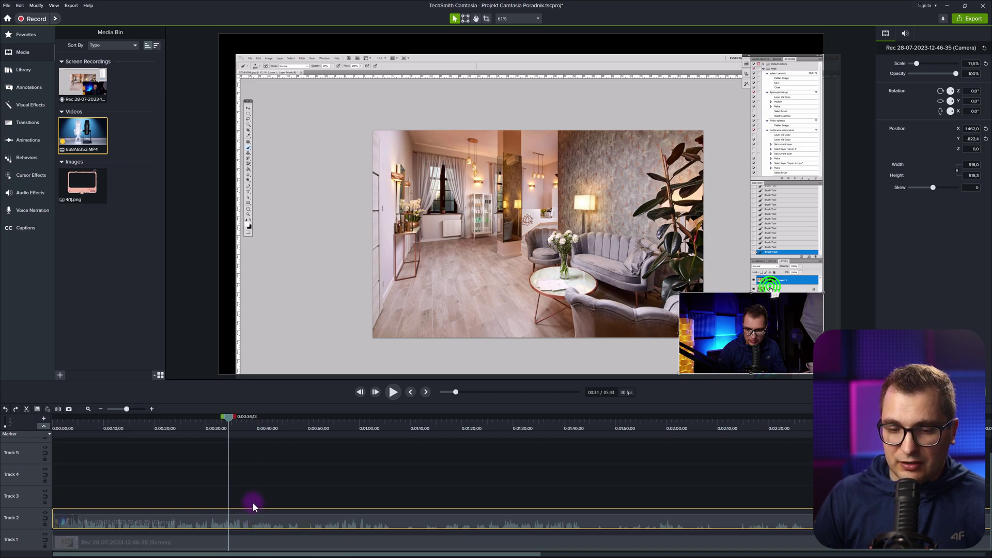
{"action": "right_click", "coordinate": [267, 521]}
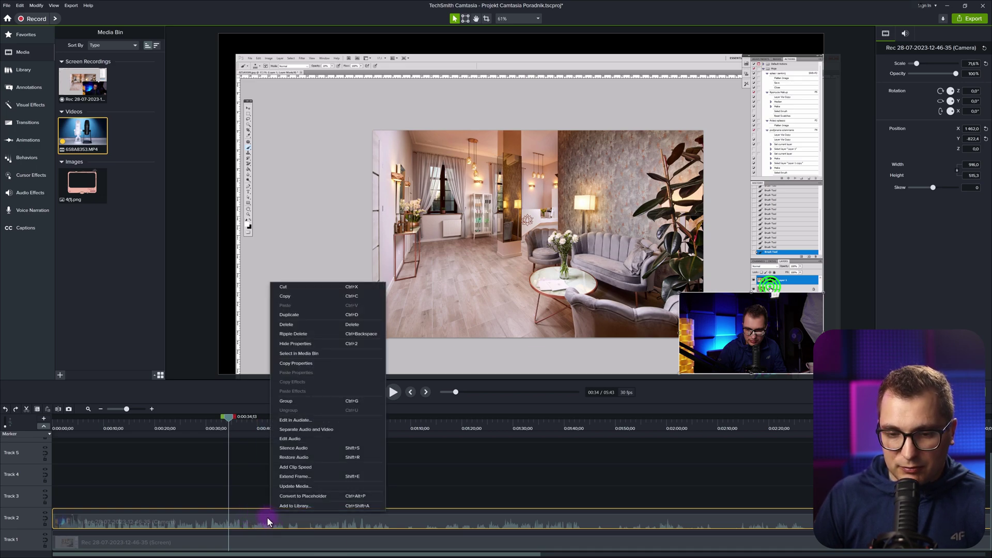
{"action": "left_click", "coordinate": [305, 430]}
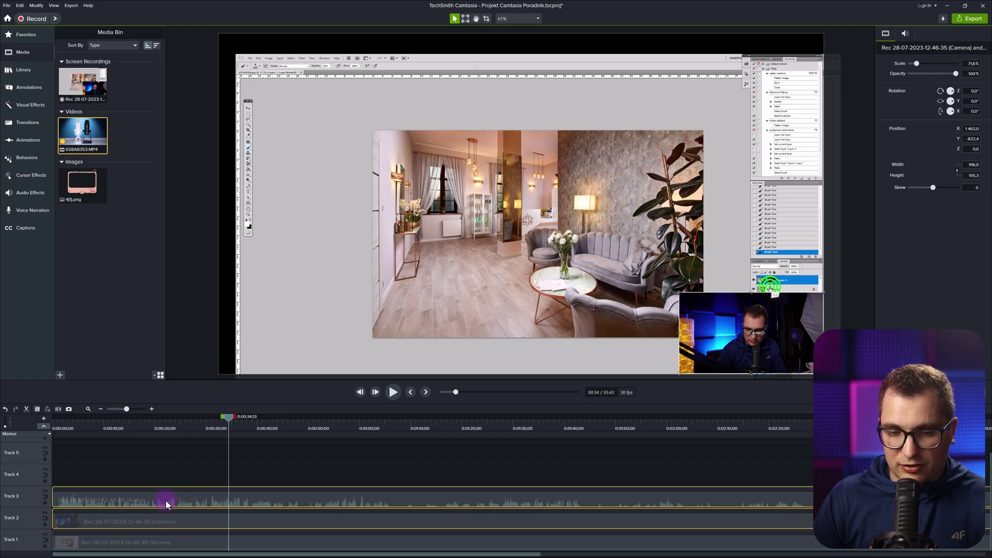
{"action": "left_click", "coordinate": [291, 497]}
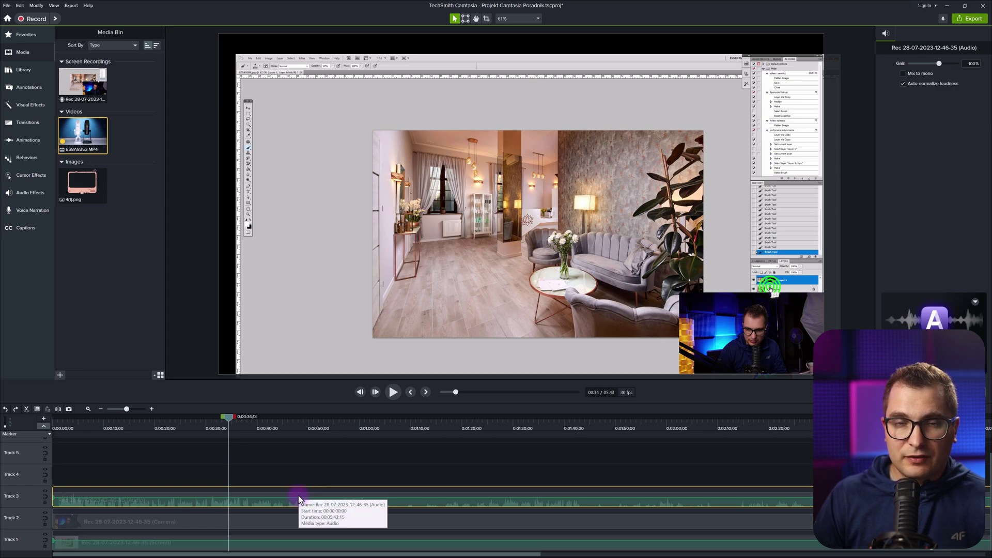
{"action": "left_click_drag", "start_coordinate": [298, 495], "coordinate": [305, 495]}
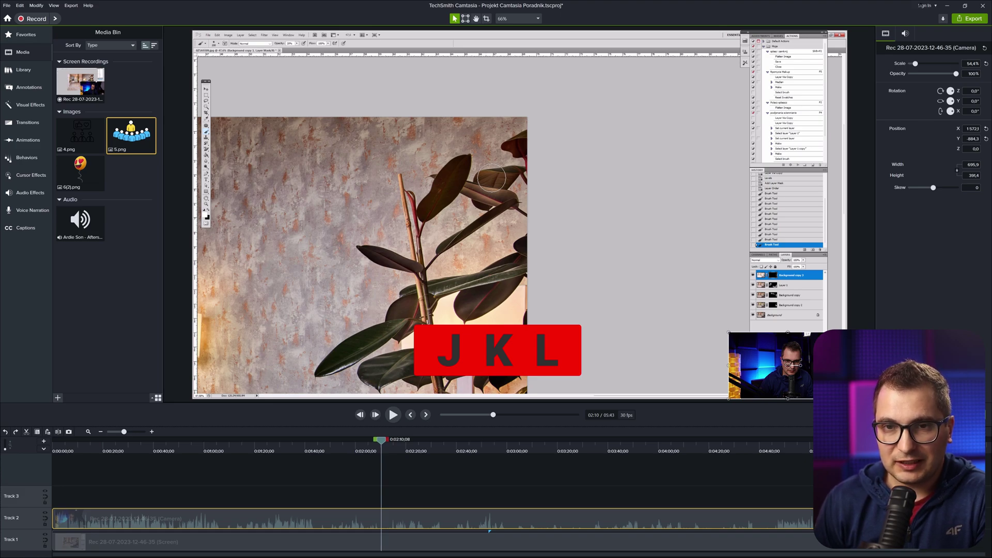
Play the timeline around 0:02:10 and pause it again.
{"action": "key", "text": "l"}
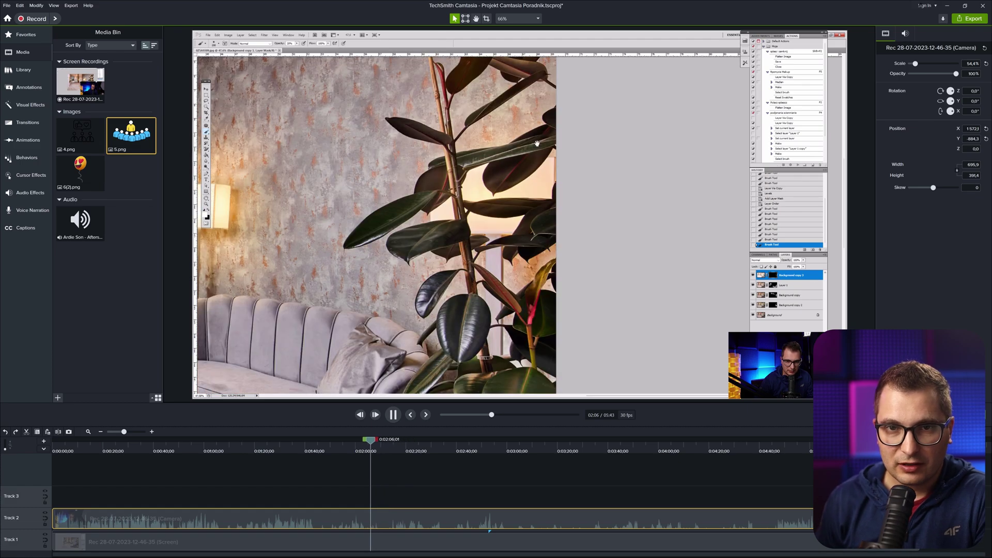
{"action": "key", "text": "space"}
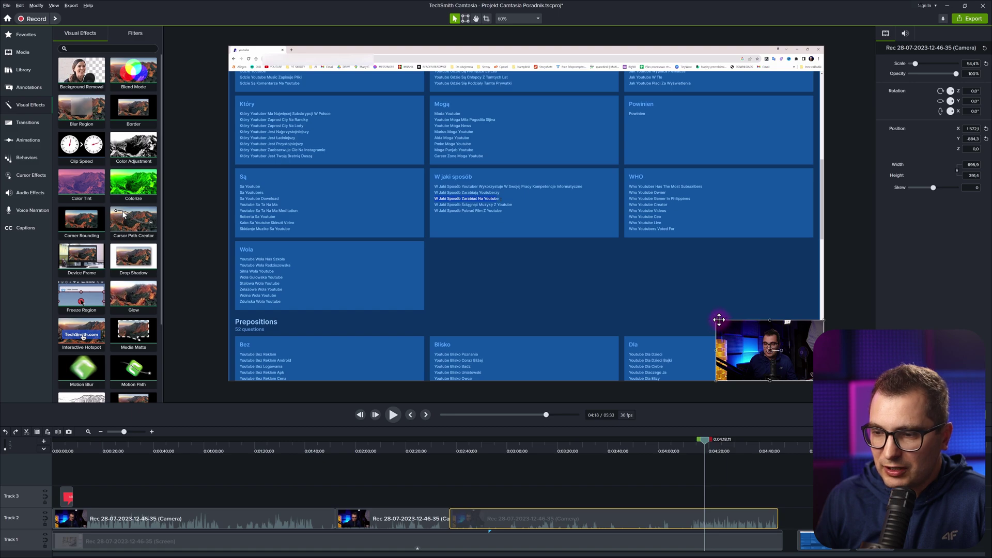
Enlarge the camera clip to about 129%, crop its left, right and top edges, and place it in the canvas's lower-right corner.
{"action": "left_click_drag", "start_coordinate": [717, 321], "coordinate": [568, 237]}
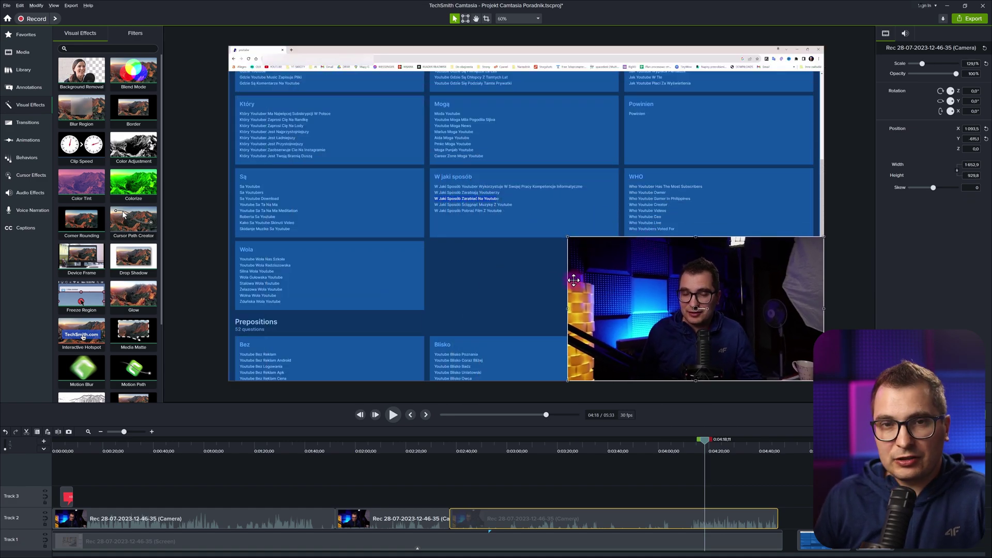
{"action": "key", "text": "alt"}
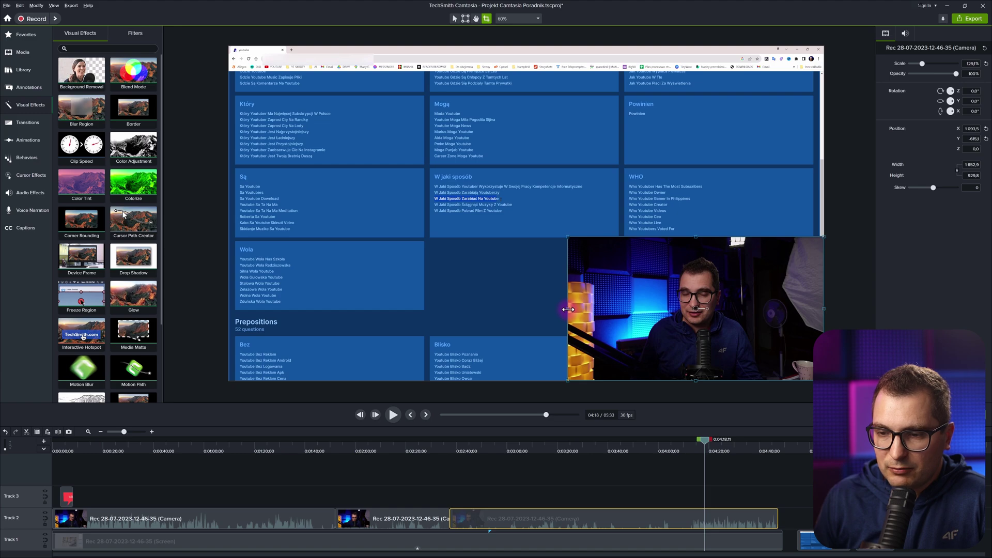
{"action": "left_click_drag", "start_coordinate": [573, 309], "coordinate": [650, 309]}
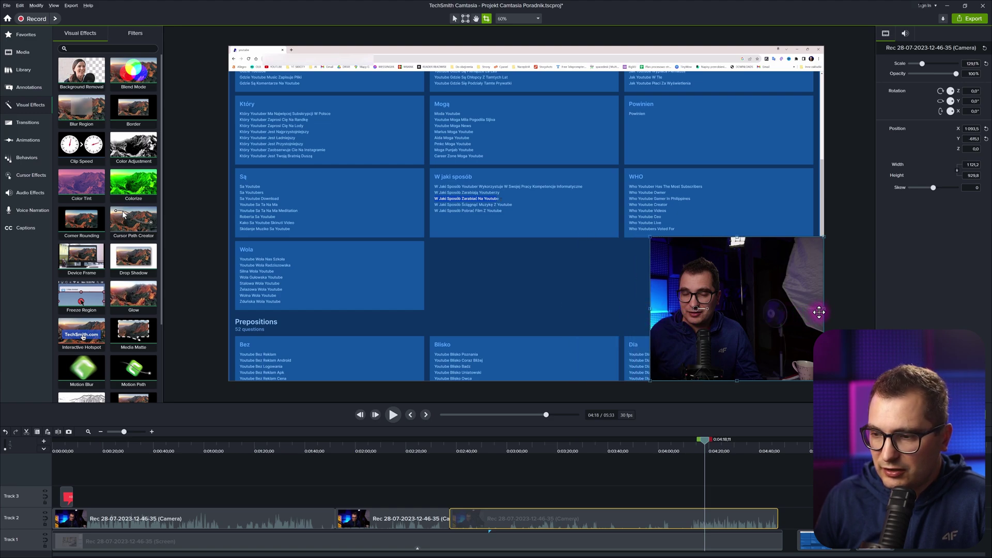
{"action": "left_click_drag", "start_coordinate": [824, 313], "coordinate": [758, 310]}
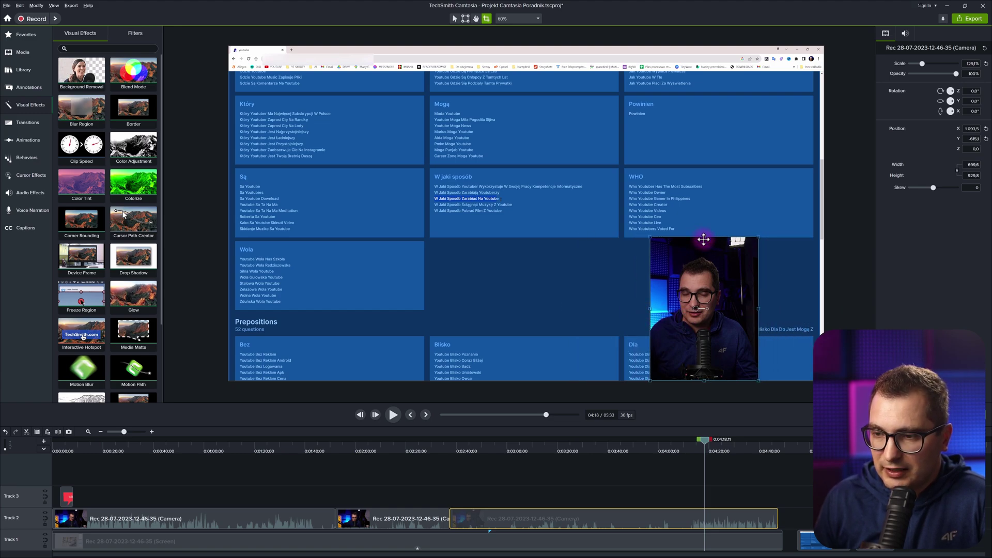
{"action": "left_click_drag", "start_coordinate": [703, 237], "coordinate": [703, 249]}
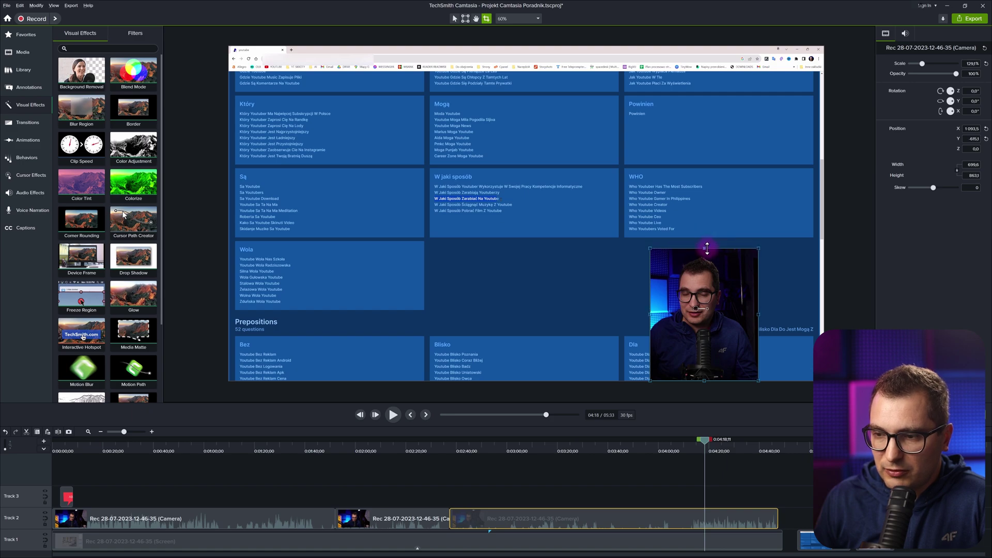
{"action": "left_click_drag", "start_coordinate": [716, 324], "coordinate": [782, 326]}
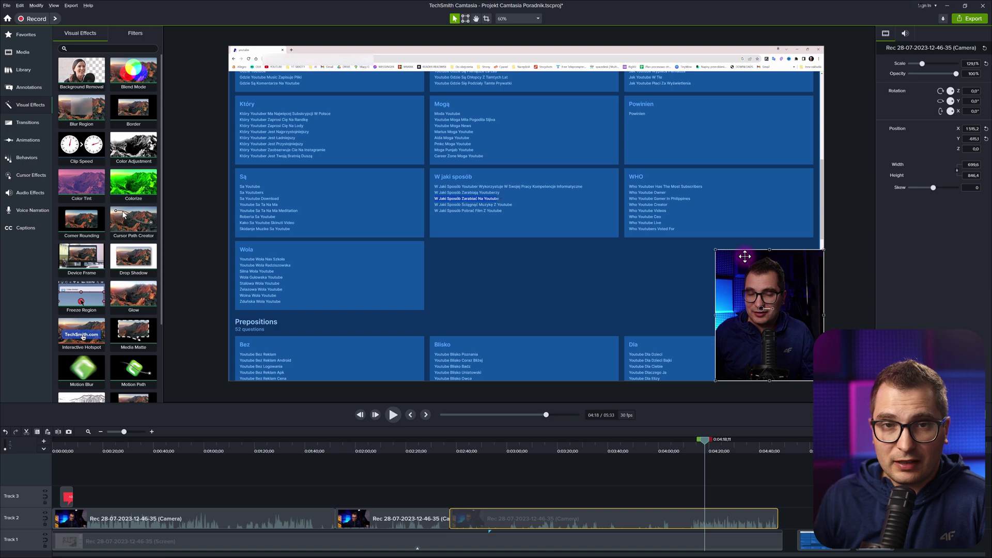
Try deleting the last camera segment on Track 2 and undo the deletion.
{"action": "left_click", "coordinate": [506, 377]}
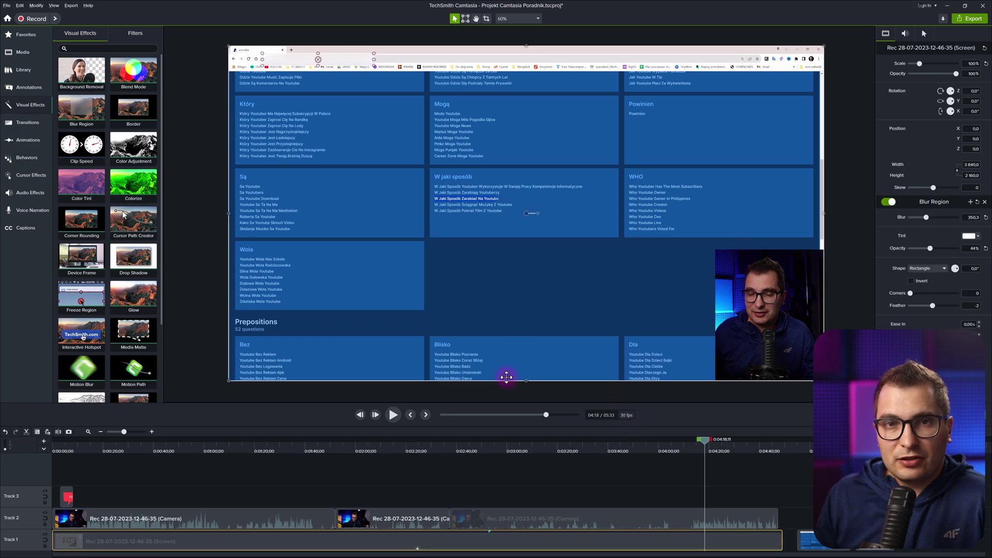
{"action": "left_click", "coordinate": [566, 516]}
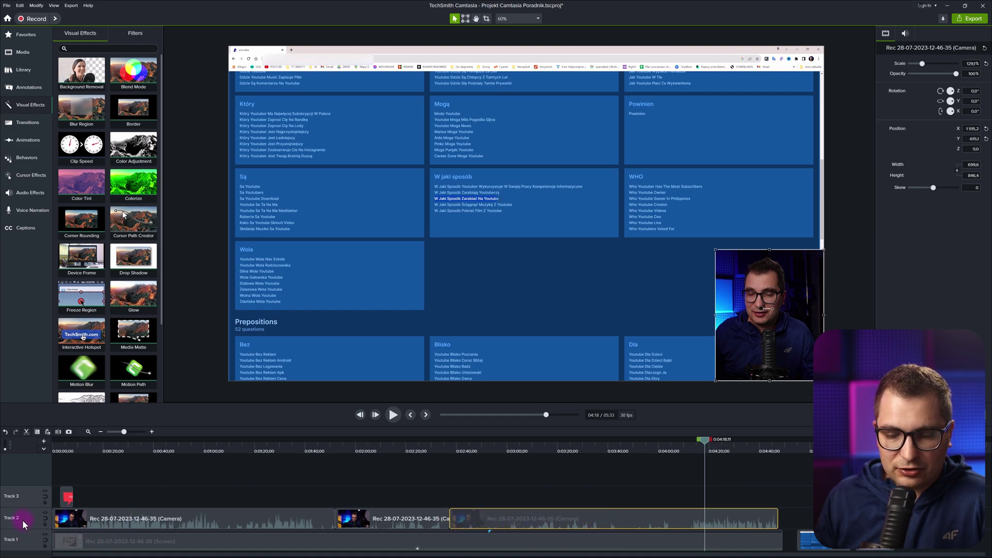
{"action": "key", "text": "Delete"}
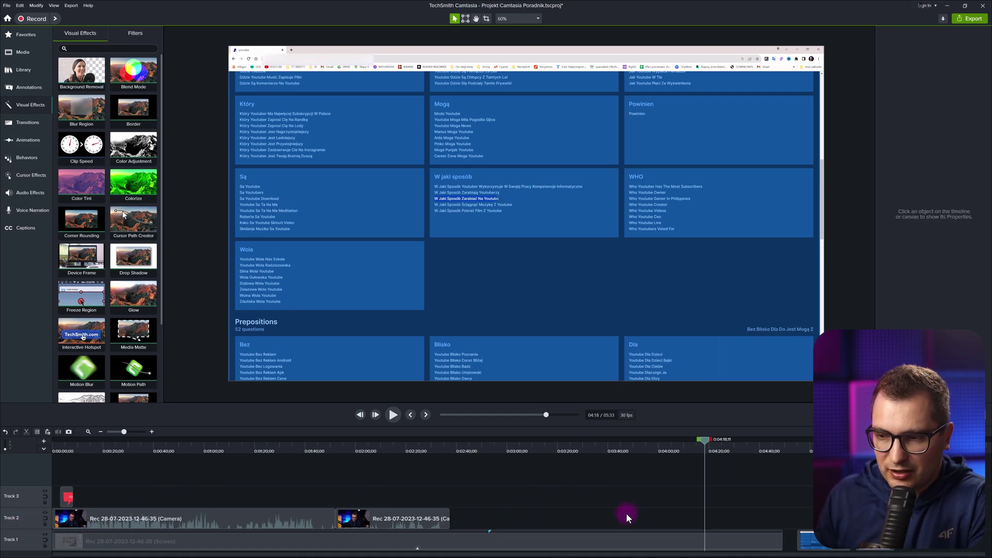
{"action": "key", "text": "ctrl+z"}
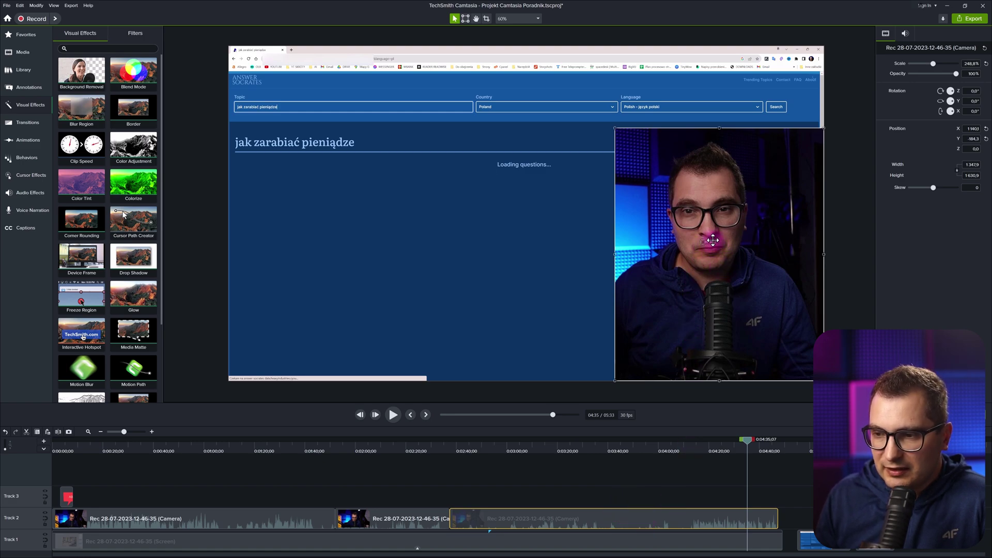
Nudge the enlarged camera clip on the canvas, and give the screen recording a 15.3° Y rotation and 71% scale.
{"action": "mouse_move", "coordinate": [714, 241]}
{"action": "left_mouse_down"}
{"action": "mouse_move", "coordinate": [719, 256]}
{"action": "mouse_move", "coordinate": [725, 239]}
{"action": "mouse_move", "coordinate": [721, 249]}
{"action": "left_mouse_up"}
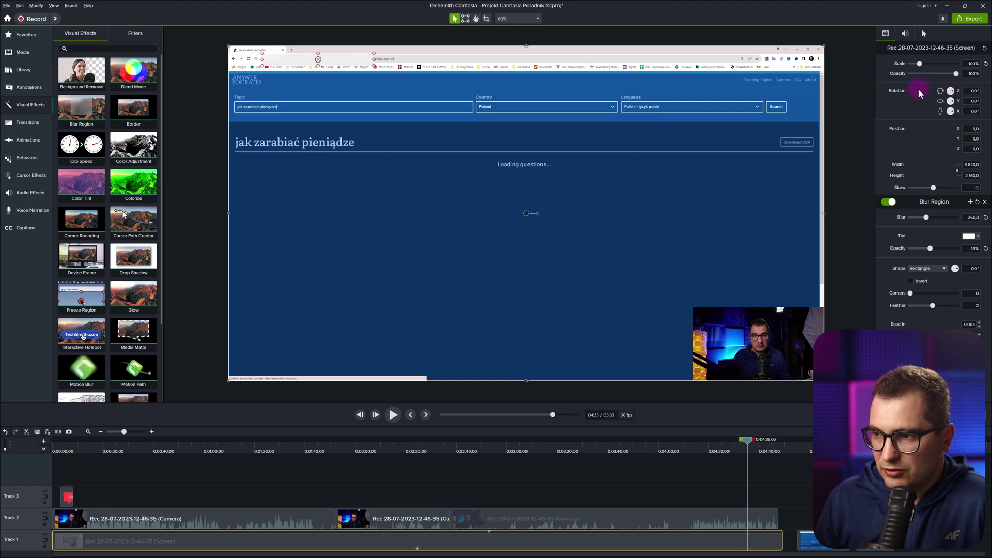
{"action": "left_click_drag", "start_coordinate": [953, 101], "coordinate": [957, 103]}
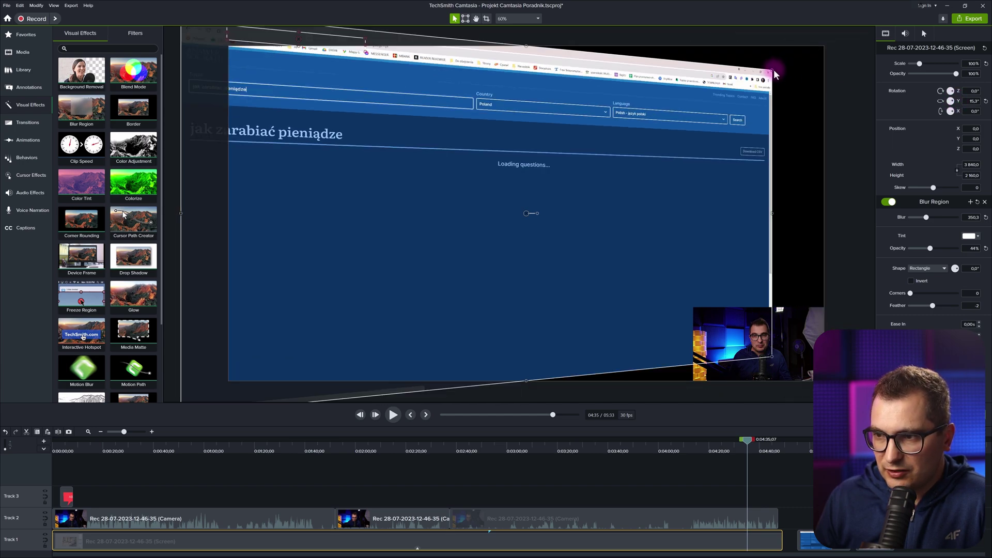
{"action": "left_click_drag", "start_coordinate": [772, 70], "coordinate": [584, 211]}
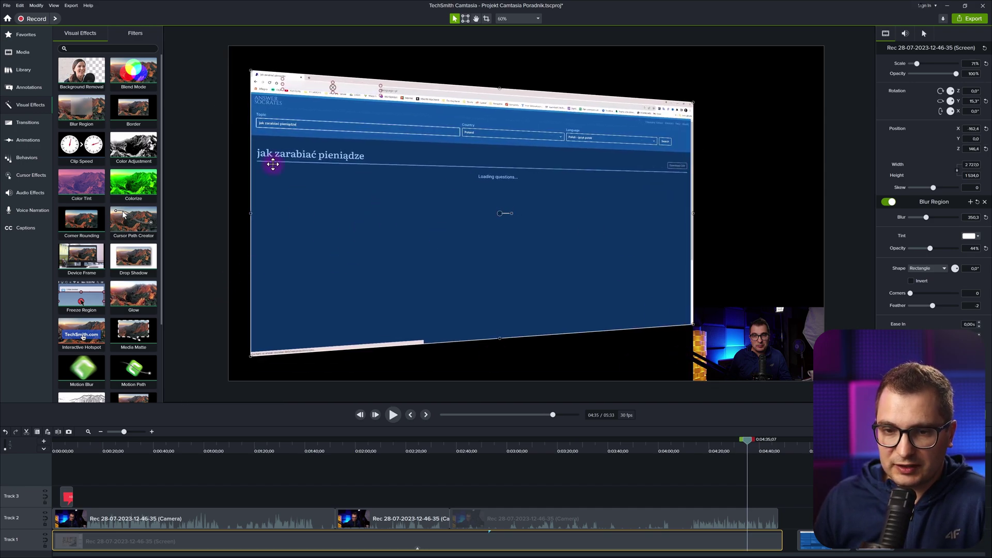
Try a green cloud callout in the canvas's upper-left corner around 0:00:58 and delete it.
{"action": "left_click", "coordinate": [190, 230]}
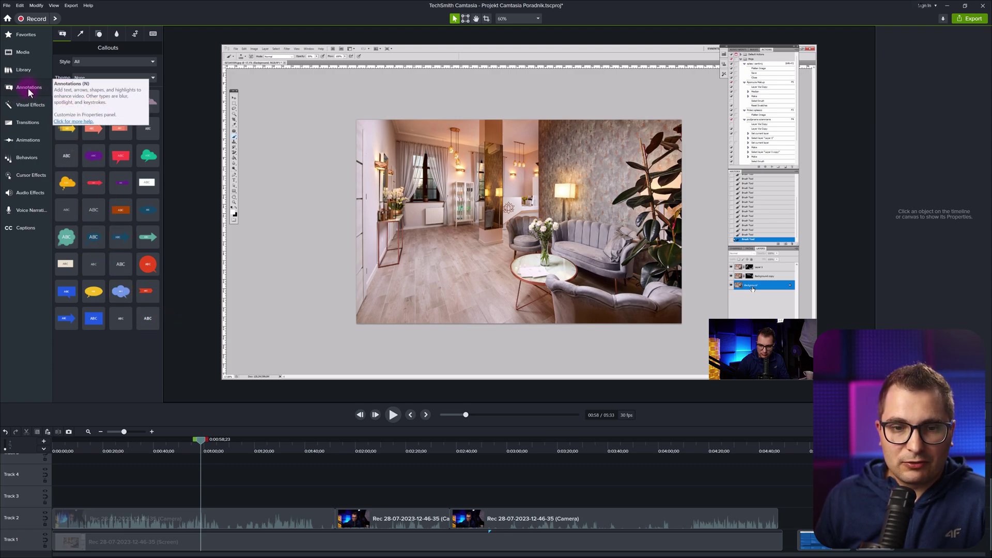
{"action": "left_click_drag", "start_coordinate": [149, 156], "coordinate": [258, 107]}
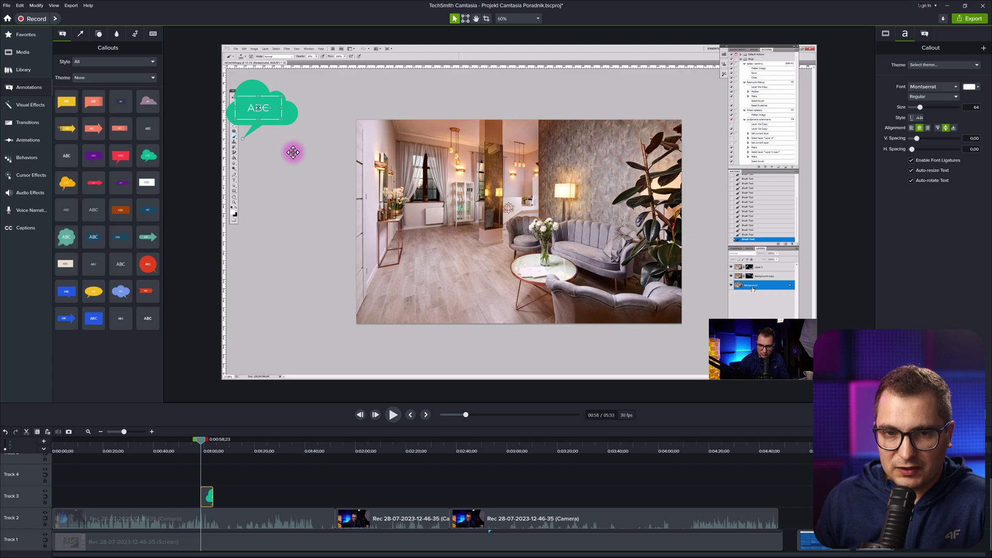
{"action": "key", "text": "Delete"}
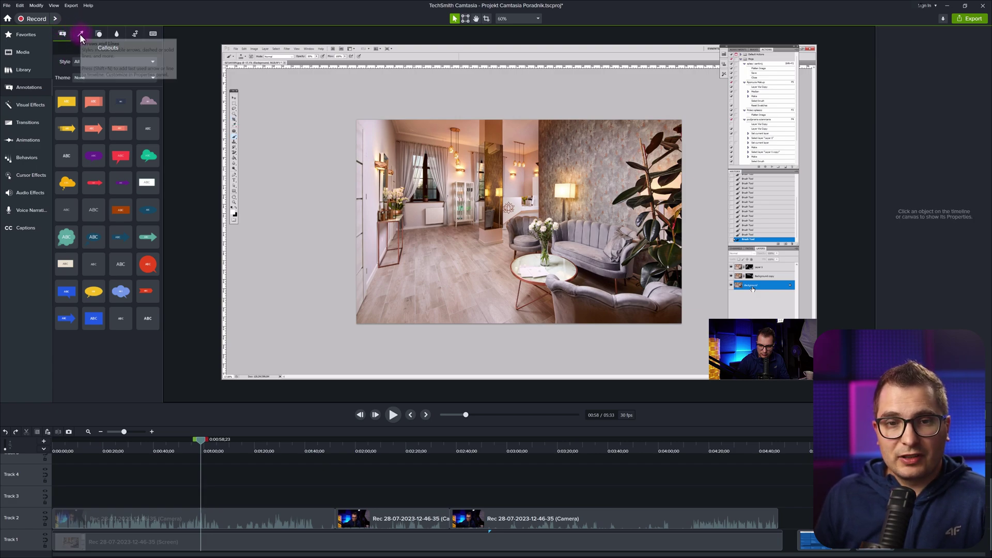
Try a yellow arrow pointing at the recording's right-hand panels, adjust its Track 3 duration to about 25 seconds, and delete it.
{"action": "left_click", "coordinate": [80, 35]}
{"action": "left_click_drag", "start_coordinate": [98, 102], "coordinate": [585, 89]}
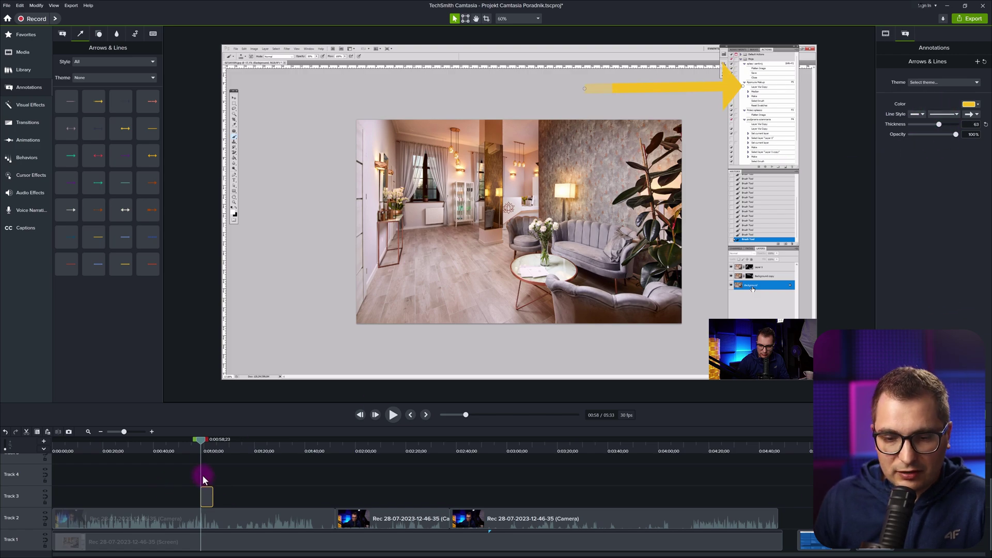
{"action": "left_click_drag", "start_coordinate": [212, 499], "coordinate": [291, 499]}
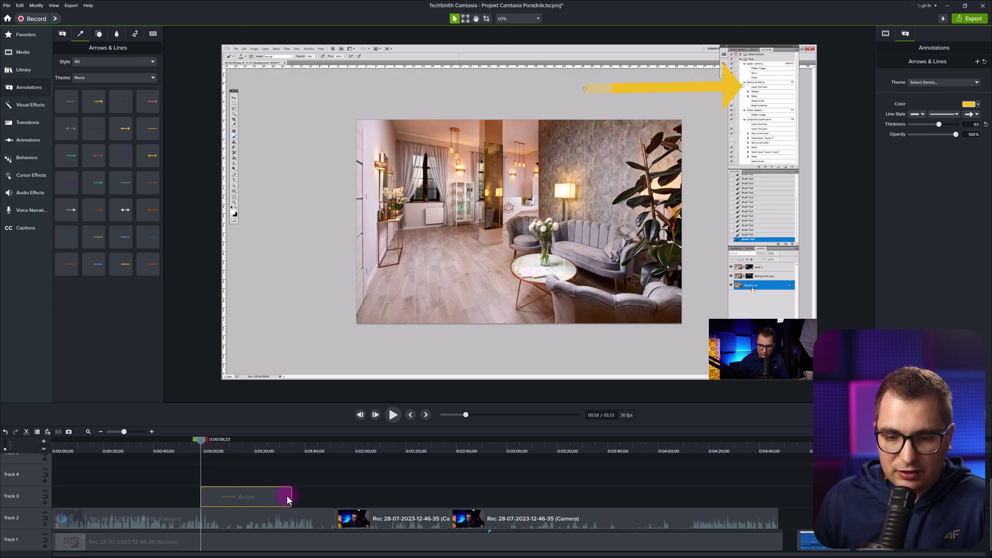
{"action": "left_click_drag", "start_coordinate": [291, 496], "coordinate": [265, 496]}
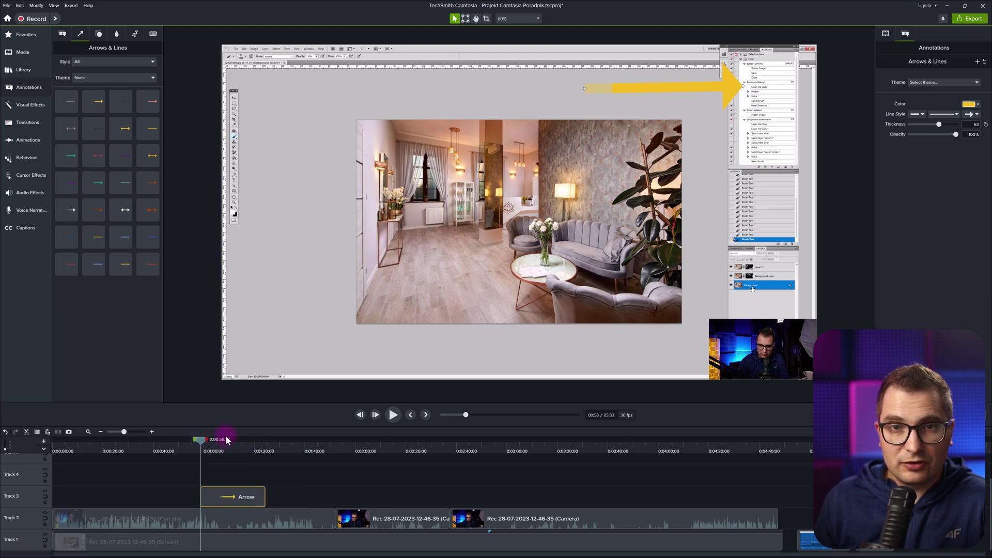
{"action": "key", "text": "Delete"}
Try placing an outlined rectangle and a white rectangle shape over the left part of the screen recording.
{"action": "left_click", "coordinate": [99, 33]}
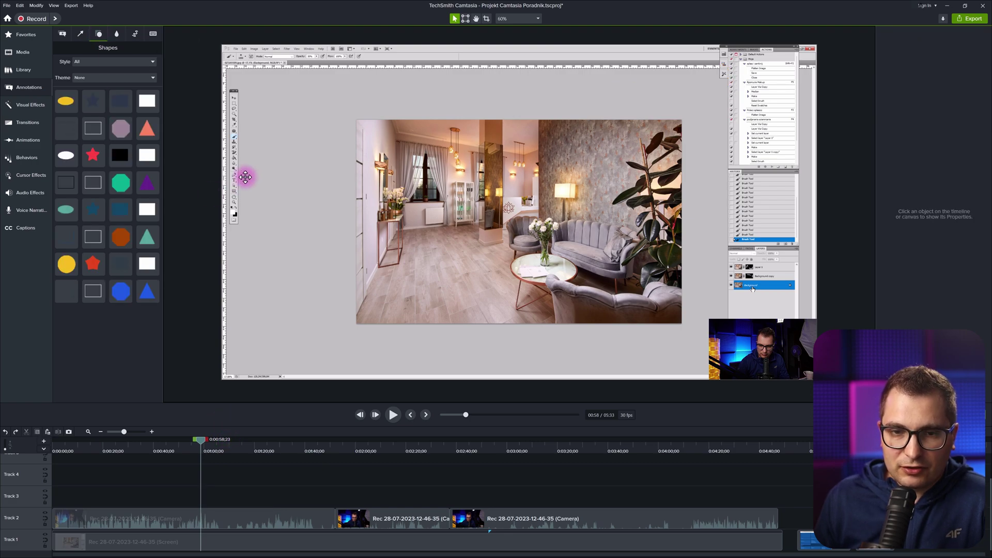
{"action": "mouse_move", "coordinate": [93, 182]}
{"action": "left_mouse_down"}
{"action": "mouse_move", "coordinate": [429, 204]}
{"action": "mouse_move", "coordinate": [314, 115]}
{"action": "mouse_move", "coordinate": [243, 100]}
{"action": "mouse_move", "coordinate": [261, 257]}
{"action": "left_mouse_up"}
{"action": "left_click_drag", "start_coordinate": [147, 209], "coordinate": [328, 245]}
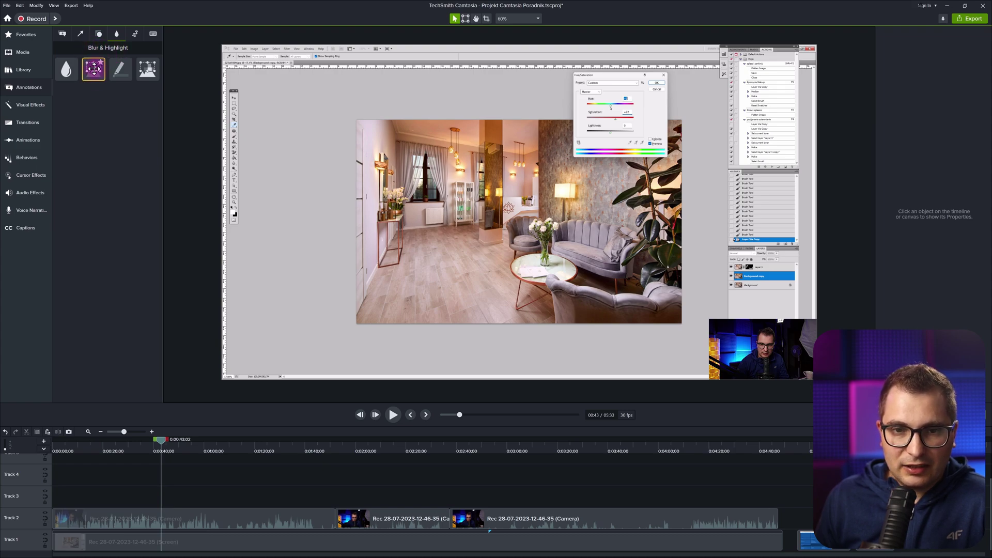
Try a spotlight annotation over the Hue/Saturation dialog around 0:00:43, narrow it to the dialog's width, and delete it.
{"action": "left_click_drag", "start_coordinate": [94, 69], "coordinate": [626, 106]}
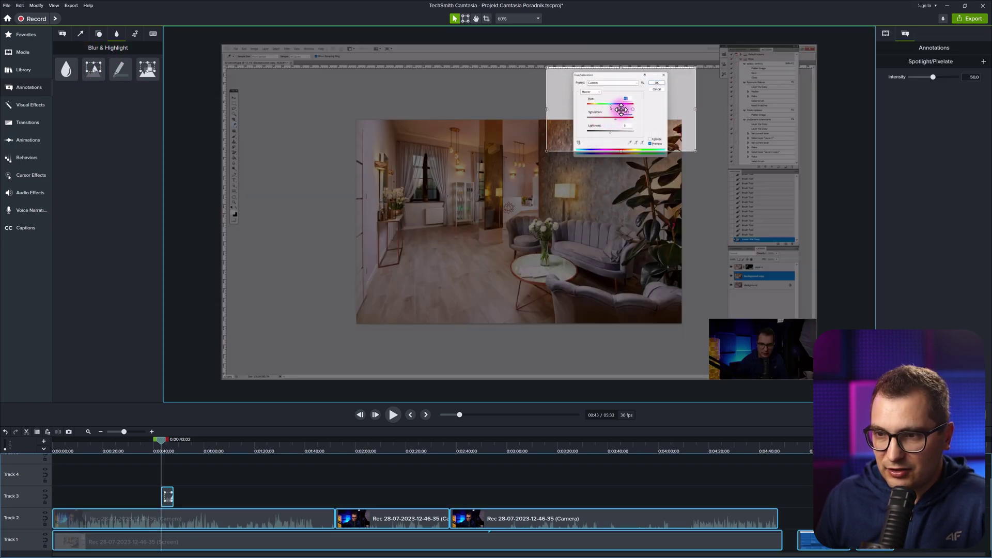
{"action": "left_click_drag", "start_coordinate": [547, 113], "coordinate": [576, 112]}
{"action": "left_click_drag", "start_coordinate": [696, 114], "coordinate": [668, 113]}
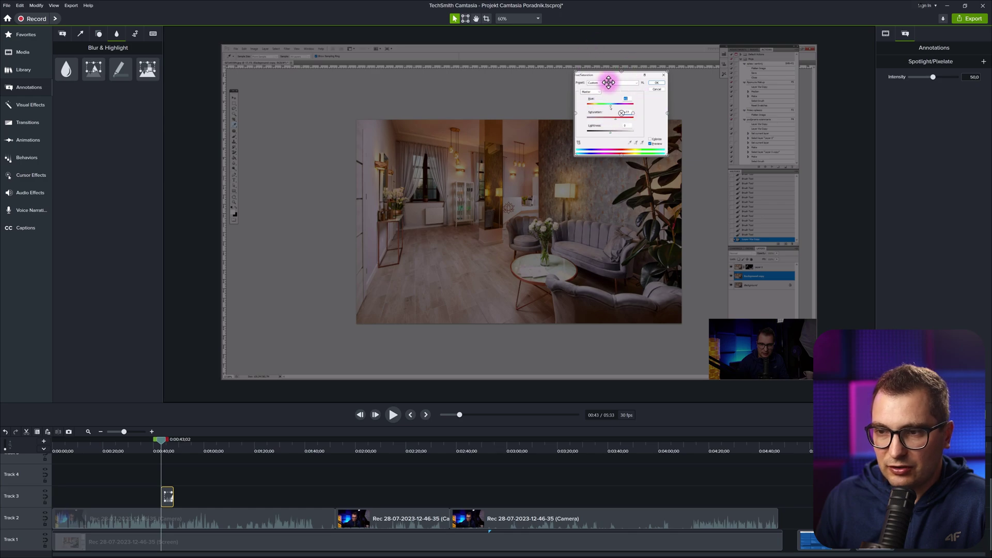
{"action": "key", "text": "Delete"}
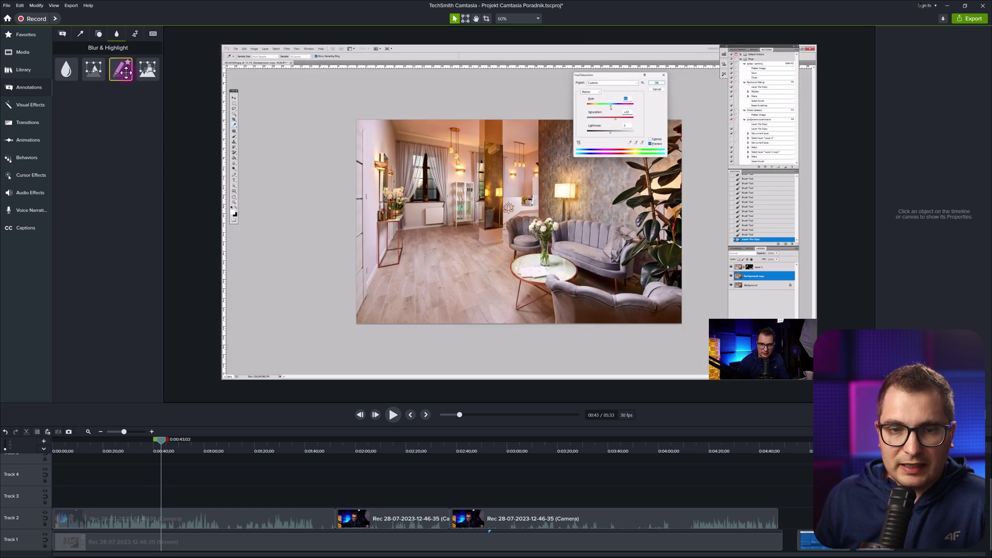
Try a yellow highlighter annotation over the Hue/Saturation dialog, with its sides fitted to the dialog's width.
{"action": "left_click_drag", "start_coordinate": [120, 71], "coordinate": [624, 114]}
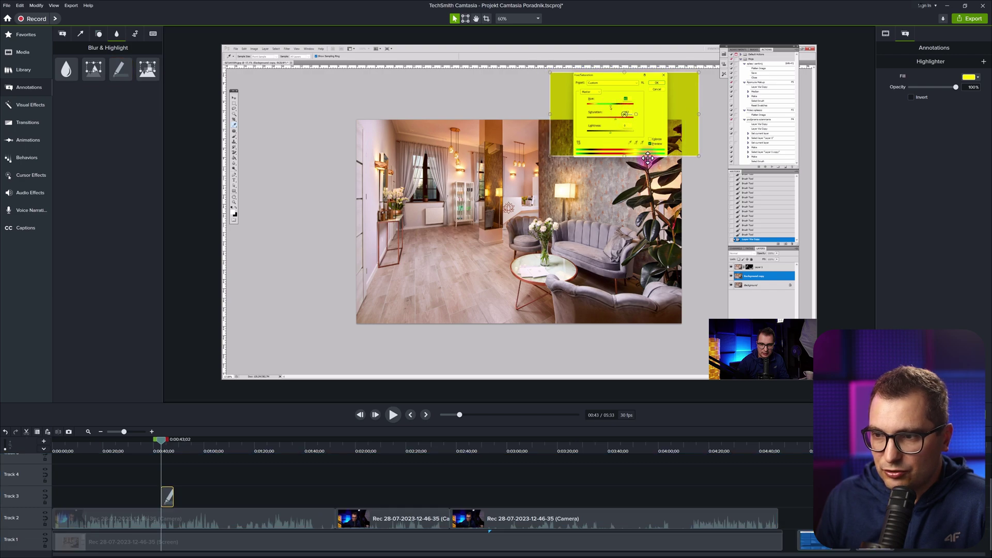
{"action": "left_click_drag", "start_coordinate": [698, 114], "coordinate": [668, 113]}
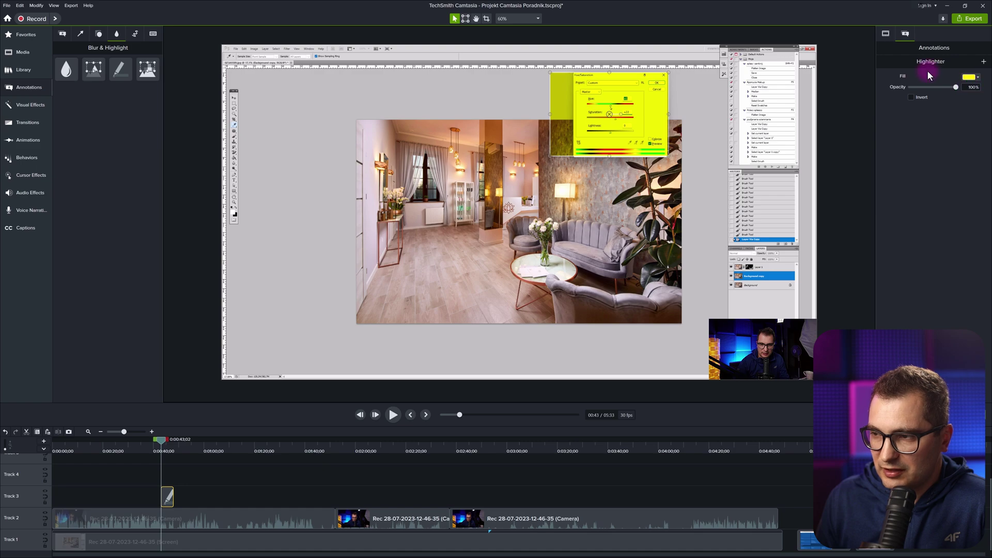
{"action": "left_click_drag", "start_coordinate": [551, 114], "coordinate": [572, 122]}
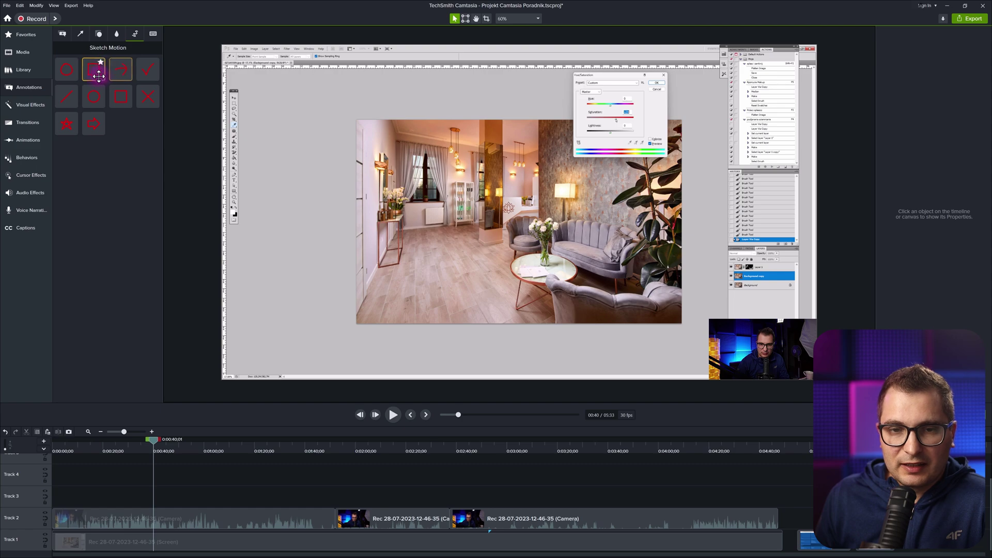
Frame the Hue/Saturation dialog with a red Sketch Motion rectangle at 0:00:40, extend its clip to about 31 seconds, and play it.
{"action": "mouse_move", "coordinate": [98, 67]}
{"action": "left_mouse_down"}
{"action": "mouse_move", "coordinate": [218, 104]}
{"action": "mouse_move", "coordinate": [614, 109]}
{"action": "left_mouse_up"}
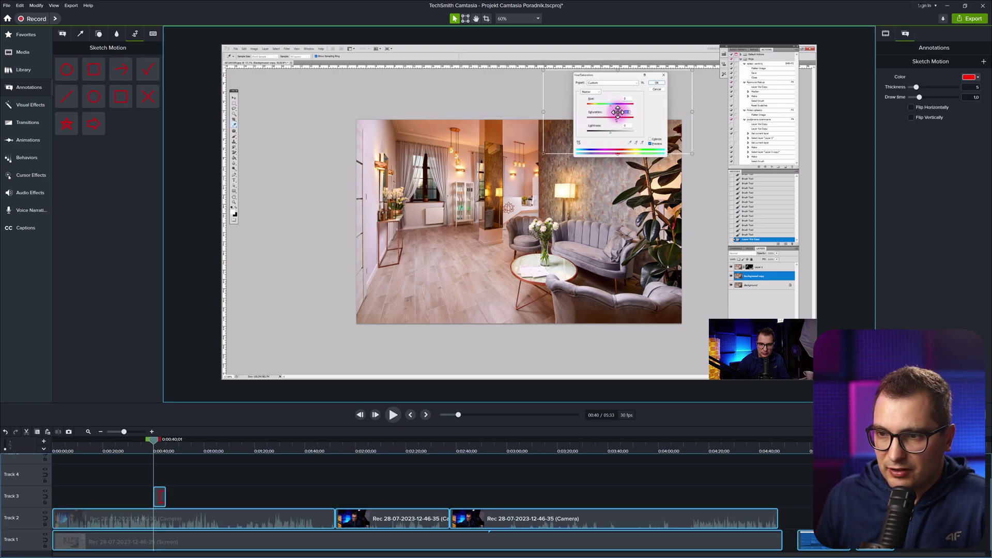
{"action": "left_click_drag", "start_coordinate": [546, 111], "coordinate": [572, 111]}
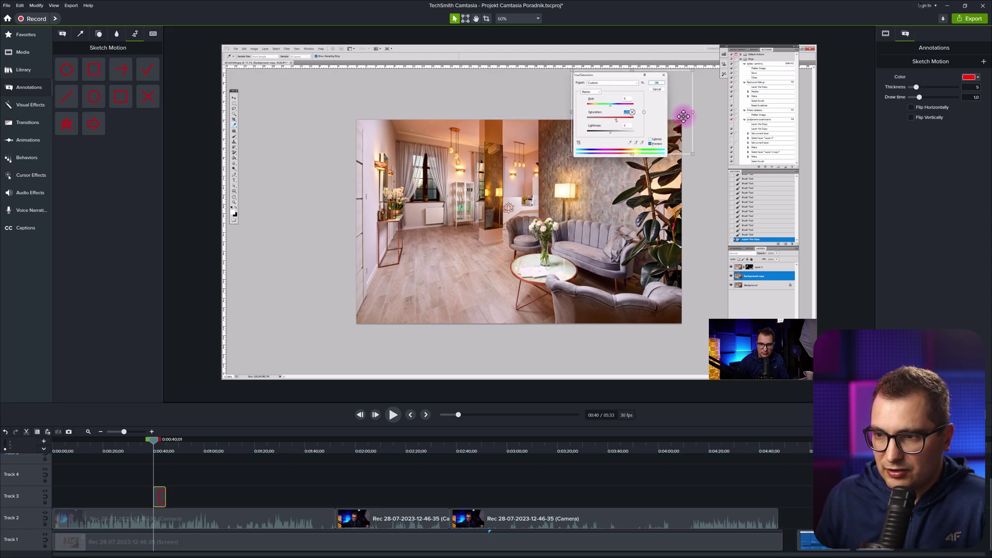
{"action": "left_click_drag", "start_coordinate": [692, 112], "coordinate": [669, 113]}
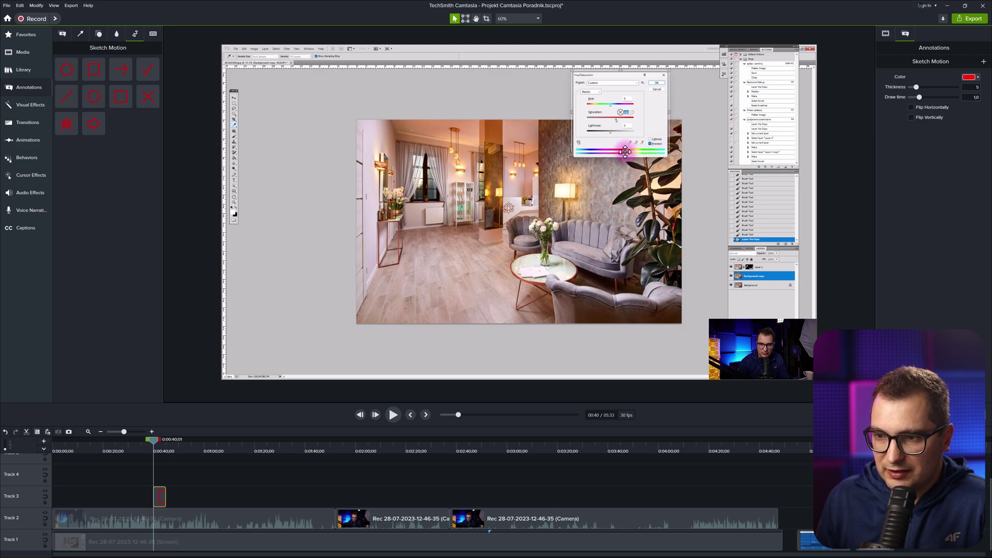
{"action": "left_click_drag", "start_coordinate": [621, 154], "coordinate": [622, 158]}
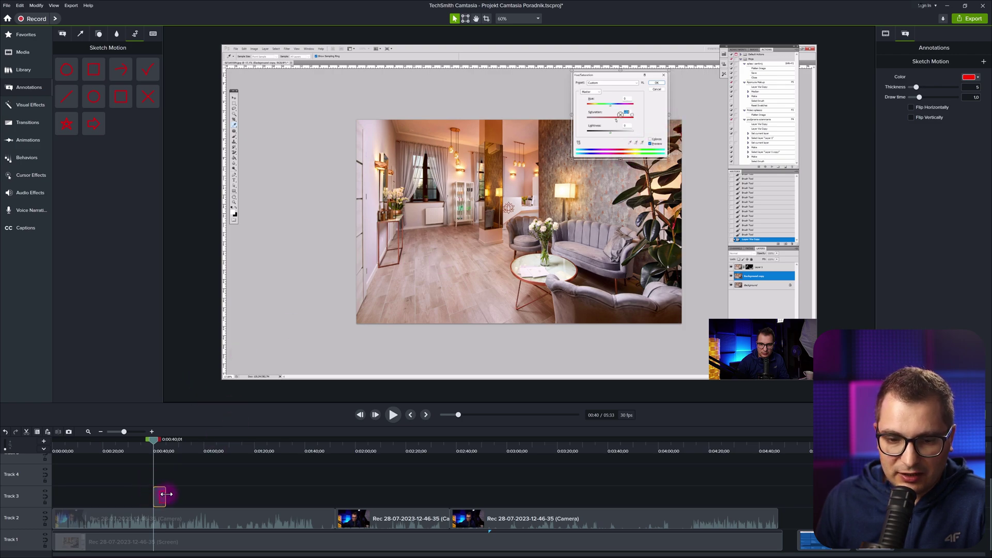
{"action": "left_click_drag", "start_coordinate": [166, 499], "coordinate": [232, 497]}
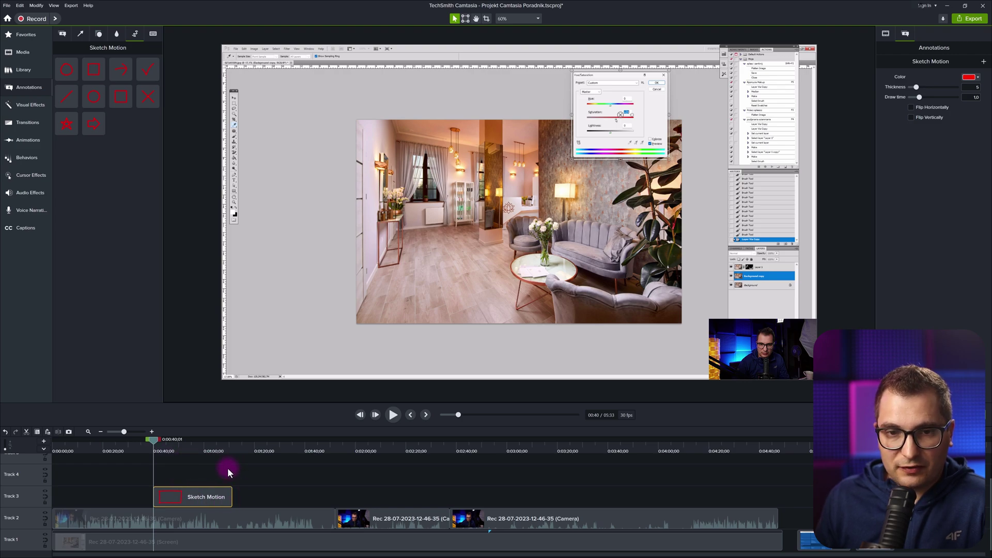
{"action": "key", "text": "space"}
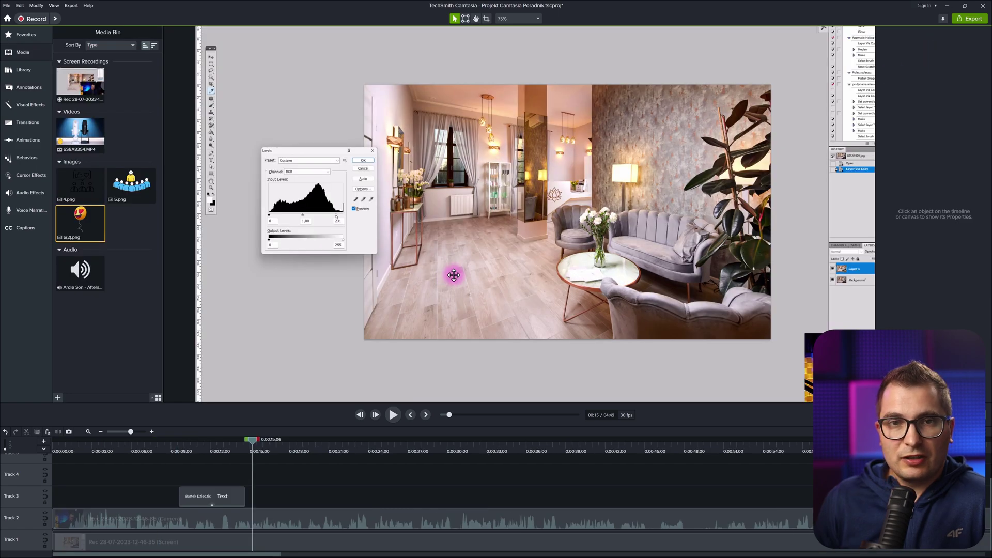
Set up a local file export in MP4 format under the name Projekt Camtasia Poradnik and reveal its advanced settings.
{"action": "left_click", "coordinate": [969, 21]}
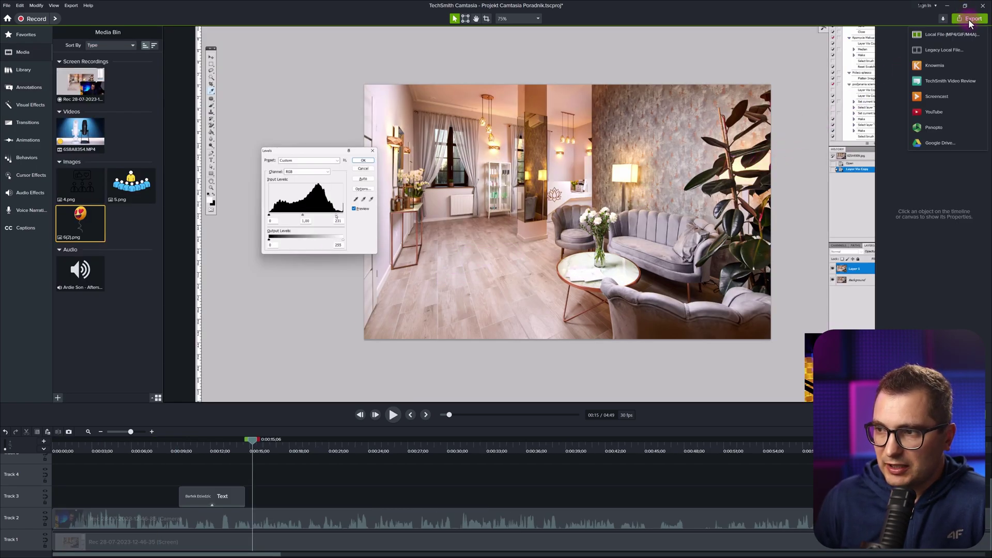
{"action": "left_click", "coordinate": [962, 36]}
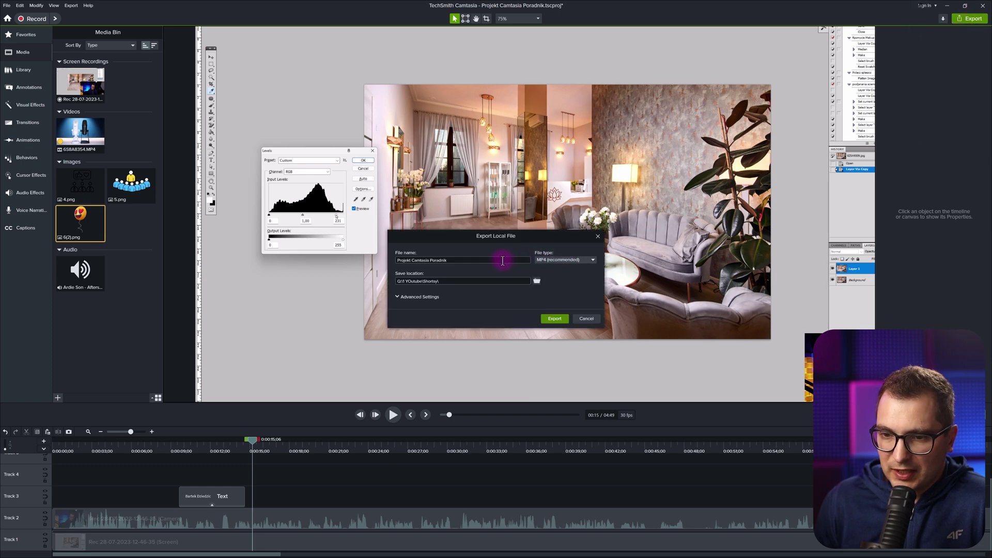
{"action": "left_click", "coordinate": [476, 262]}
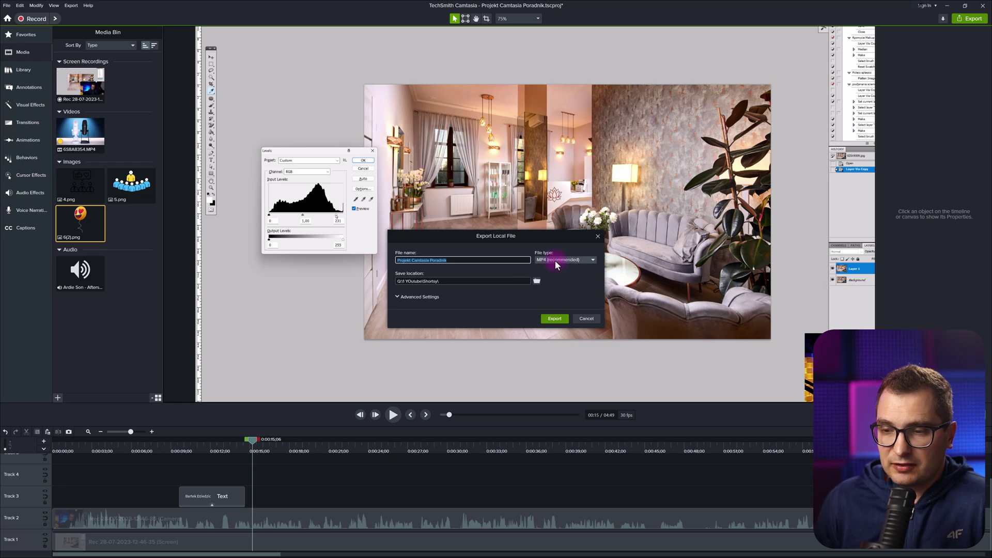
{"action": "left_click", "coordinate": [556, 260]}
{"action": "left_click", "coordinate": [556, 260]}
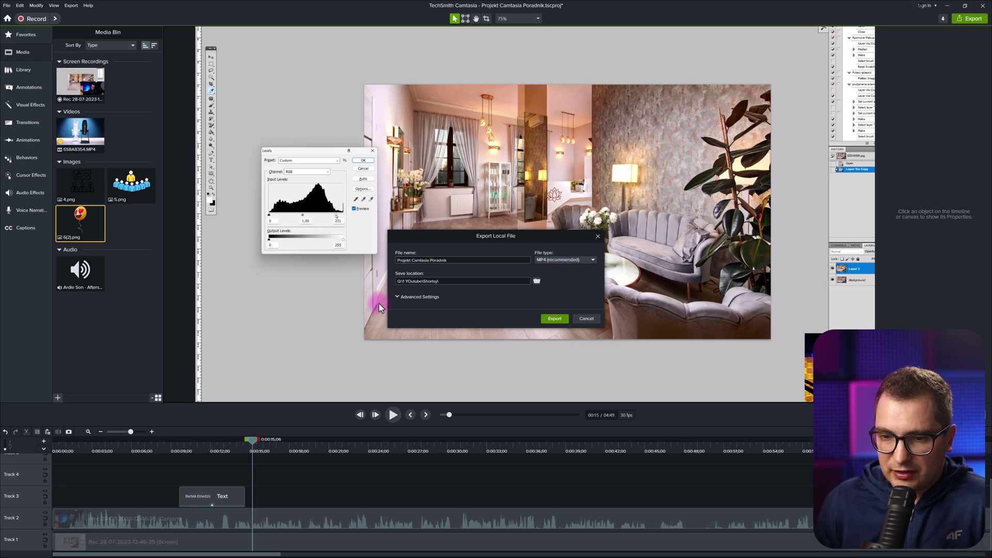
{"action": "left_click", "coordinate": [398, 299]}
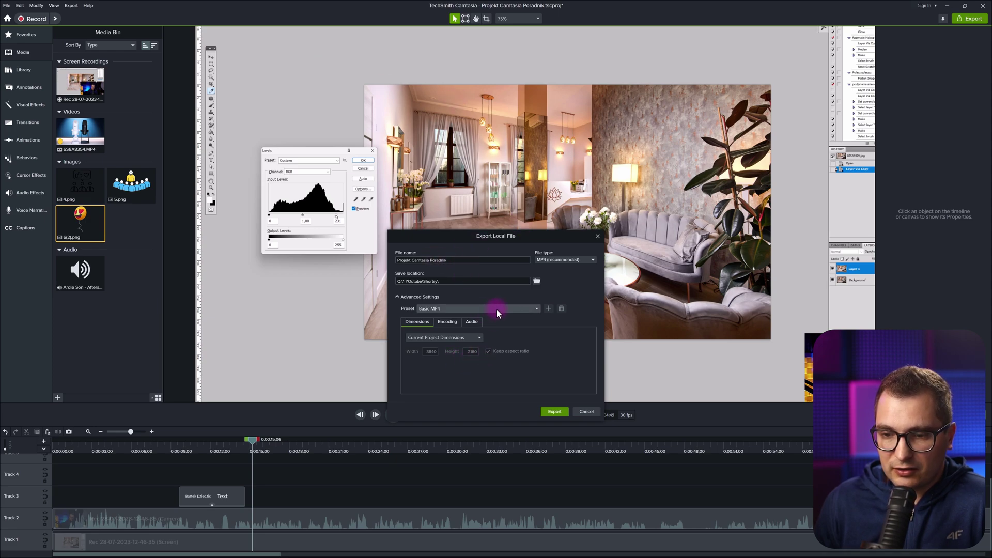
Set the export's encoding quality to 100% and bring up the audio bit rate setting.
{"action": "left_click", "coordinate": [447, 323]}
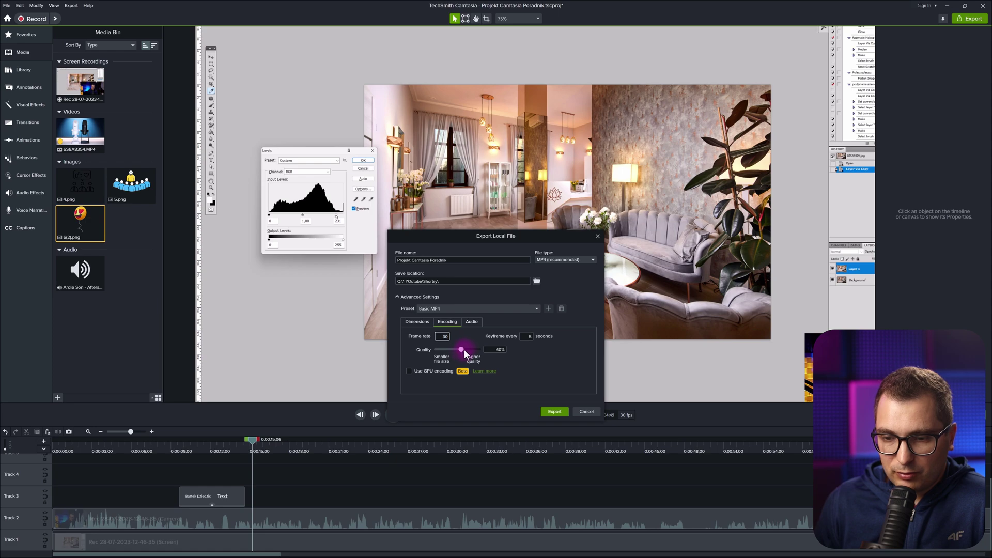
{"action": "left_click_drag", "start_coordinate": [461, 350], "coordinate": [488, 352]}
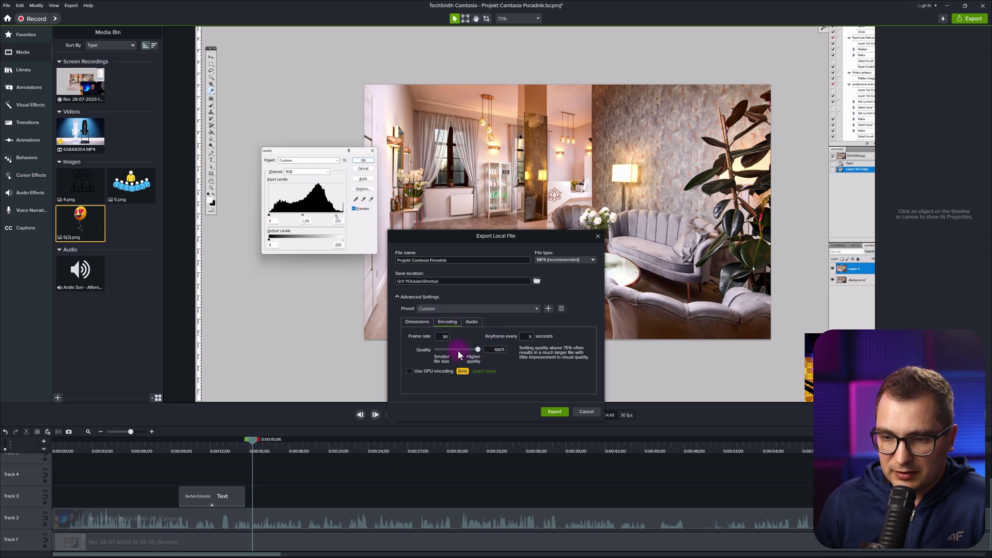
{"action": "left_click", "coordinate": [471, 322]}
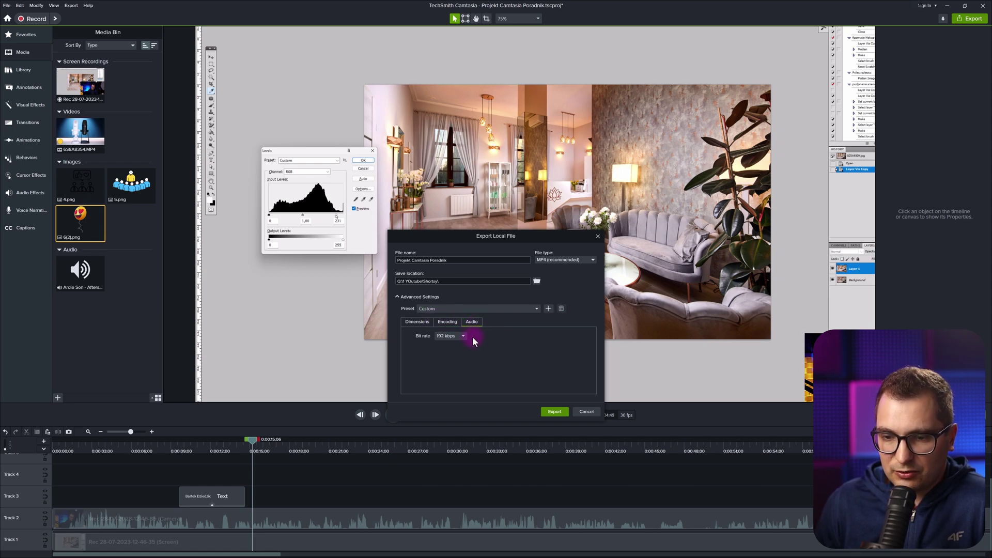